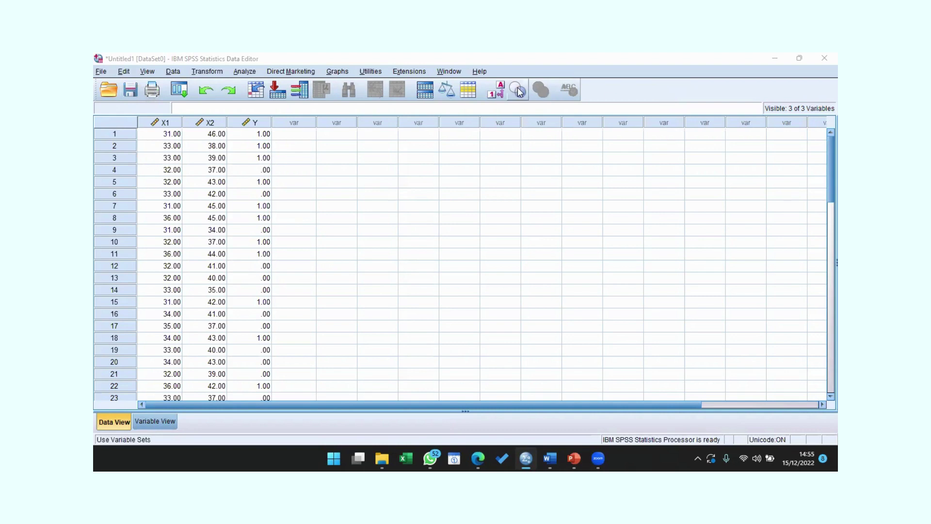
# Step: Review the X1, X2 and Y data columns in SPSS and the written interpretation in the Word document HASIL SPSS P21
pyautogui.click(167, 125)
pyautogui.click(194, 125)
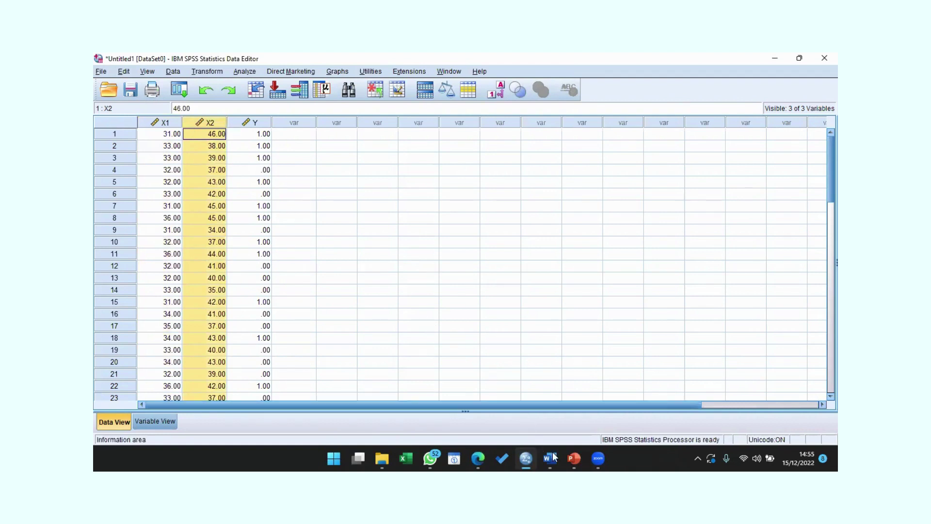
pyautogui.moveTo(526, 458)
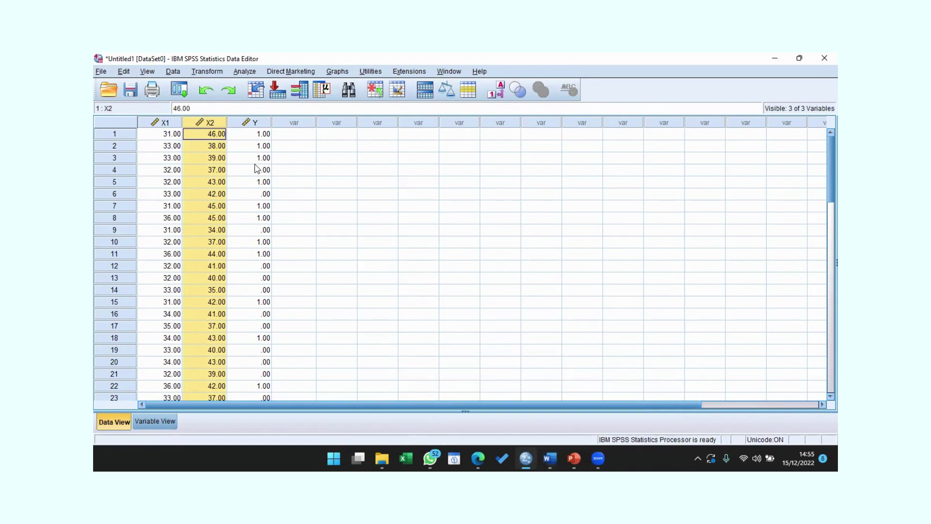
pyautogui.click(169, 124)
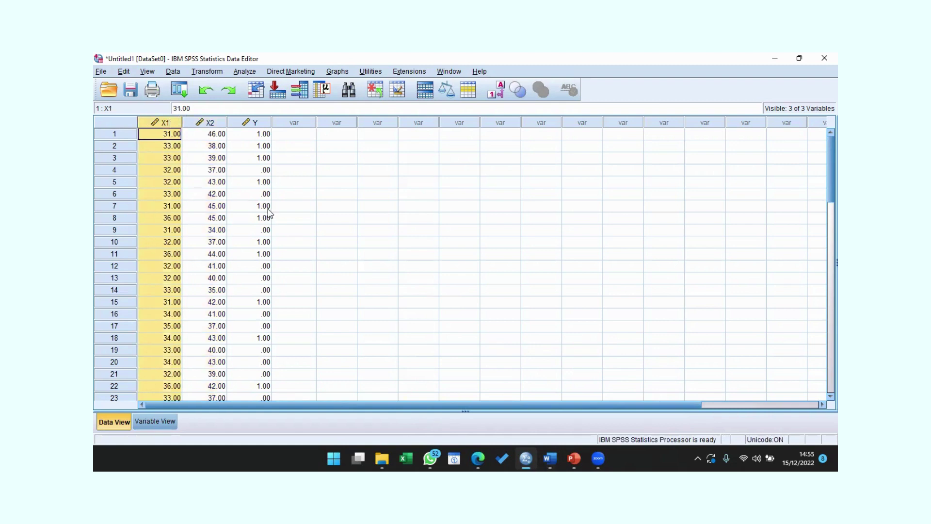
pyautogui.moveTo(549, 454)
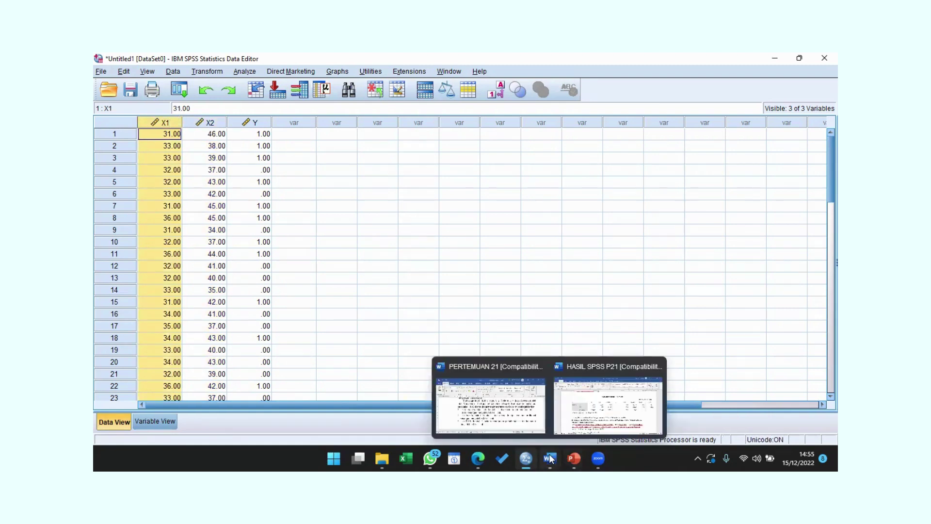
pyautogui.click(580, 411)
pyautogui.scroll(-3, 503, 332)
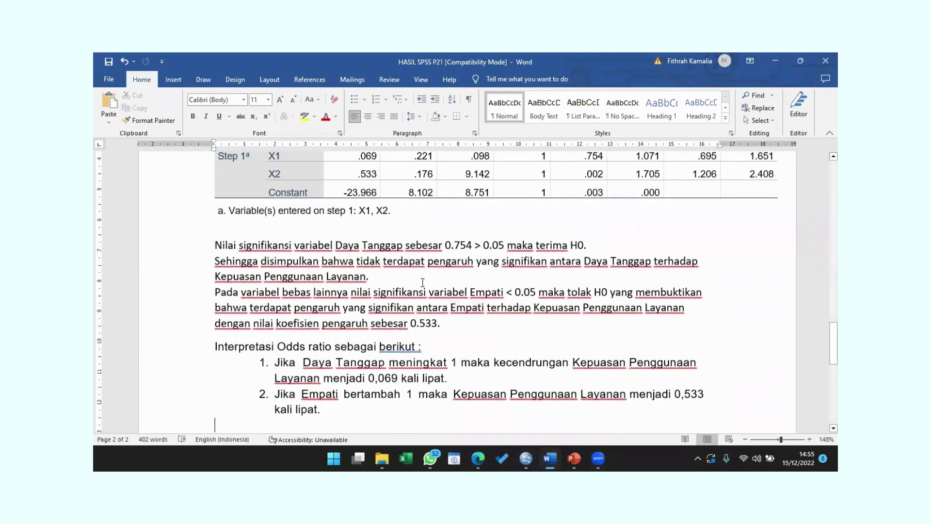
pyautogui.doubleClick(560, 262)
pyautogui.click(533, 458)
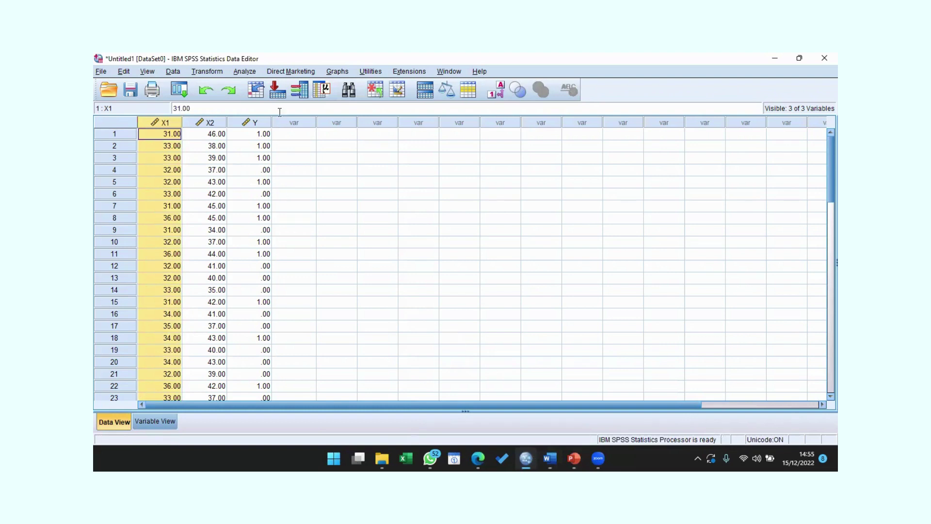
pyautogui.click(242, 125)
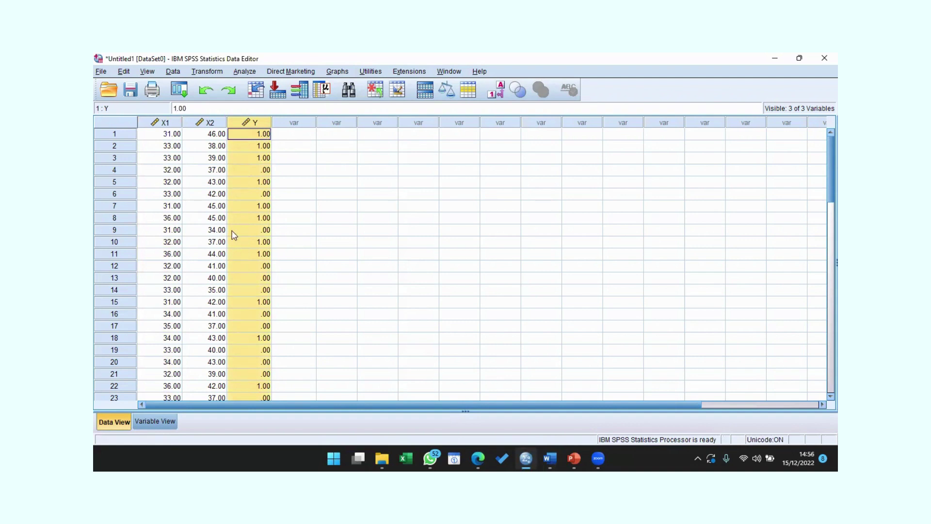
# Step: In the variable definitions, add the value label "Tidak Puas" for value 0 of variable Y
pyautogui.click(154, 423)
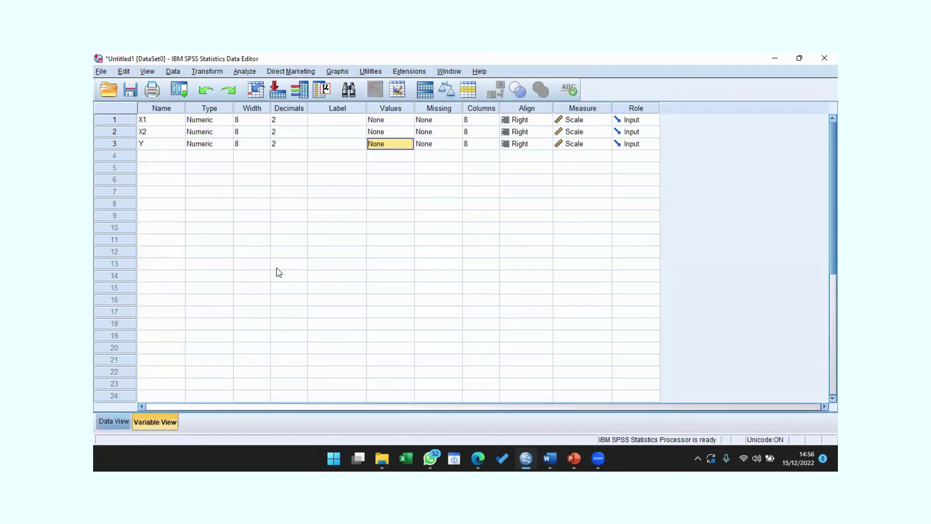
pyautogui.click(397, 144)
pyautogui.click(408, 144)
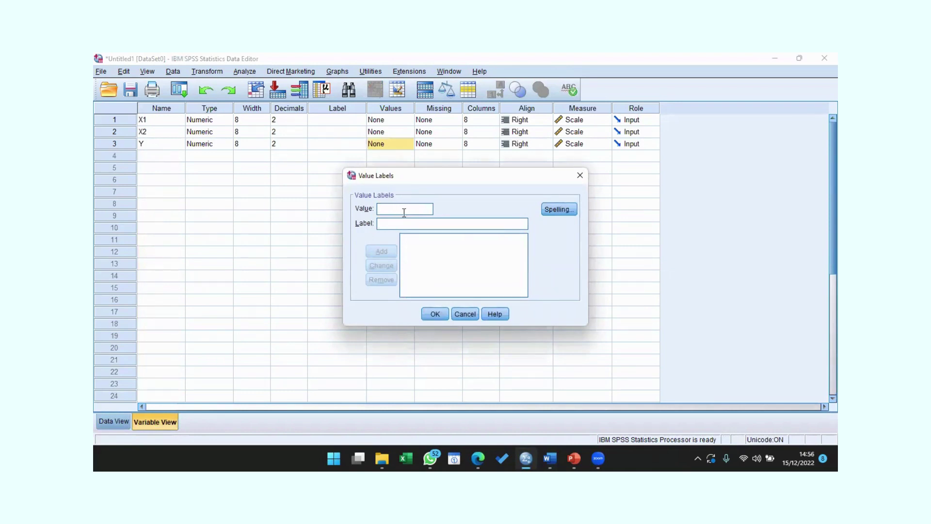
pyautogui.write('0')
pyautogui.write('T')
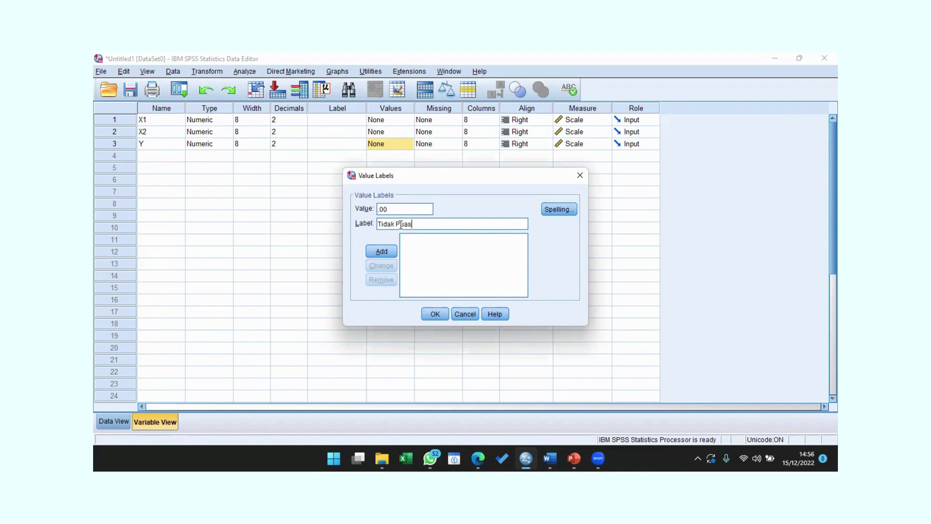
pyautogui.write('idak Puas')
pyautogui.click(382, 252)
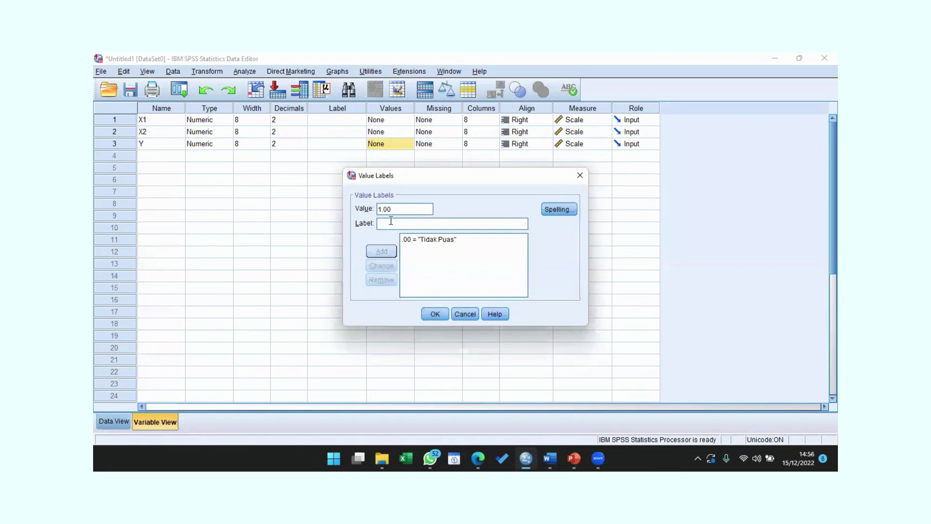
# Step: Add the value label "Puas" for value 1 of Y and apply the value labels
pyautogui.click(391, 222)
pyautogui.write('Puas')
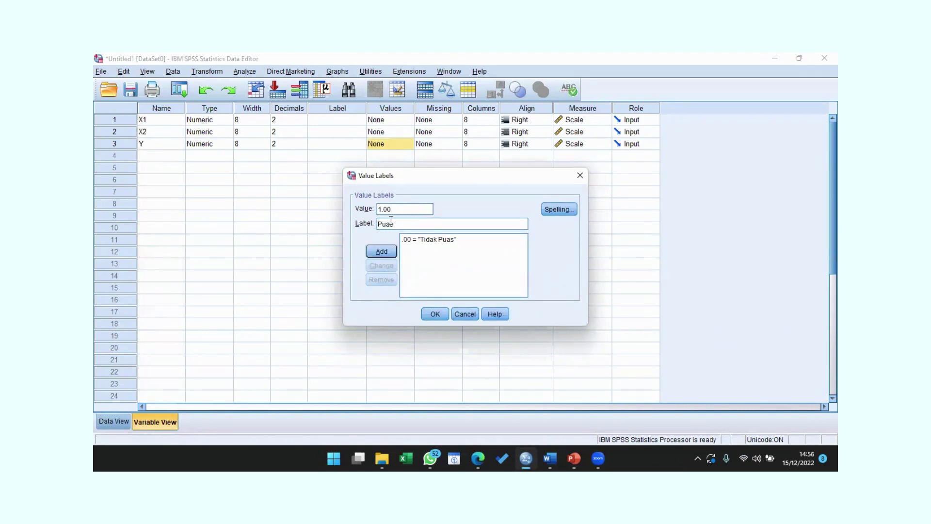
pyautogui.click(382, 250)
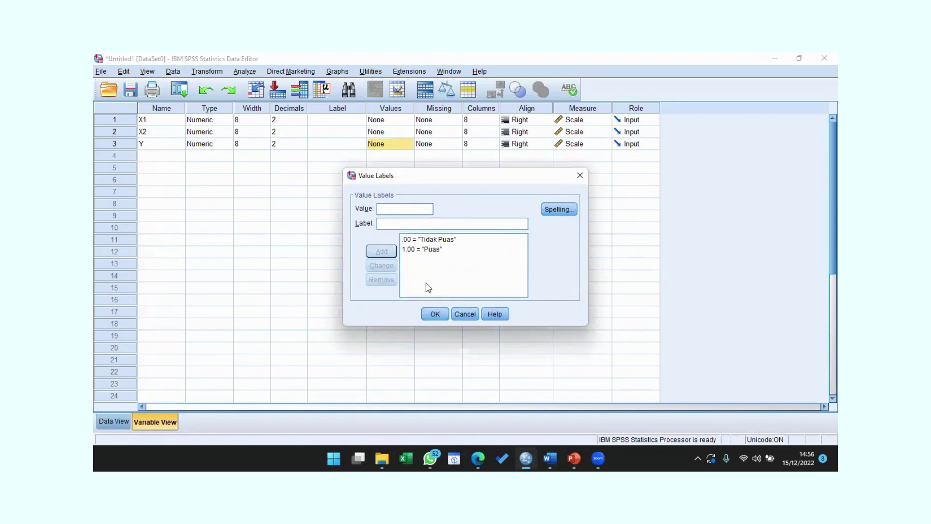
pyautogui.click(435, 314)
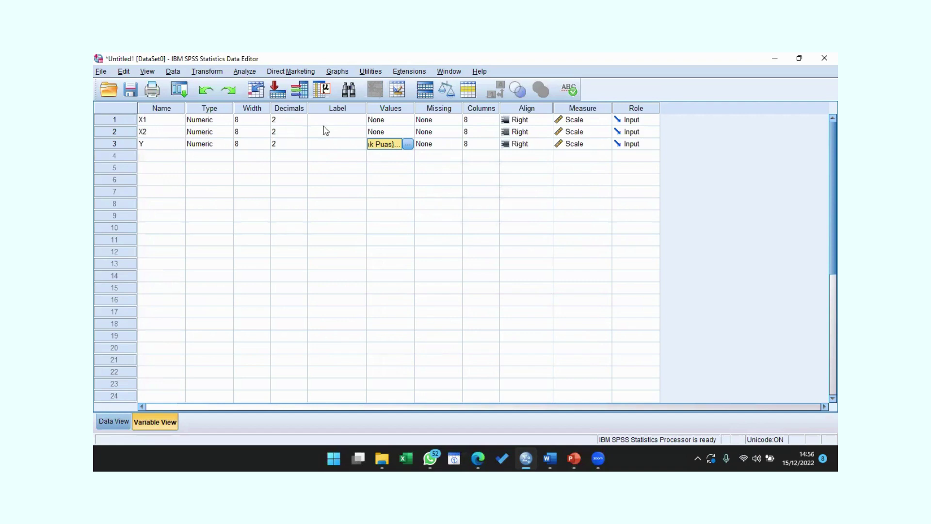
# Step: Set up a Binary Logistic regression on the data with Y as dependent, X1 and X2 as covariates, and the Enter method
pyautogui.click(114, 421)
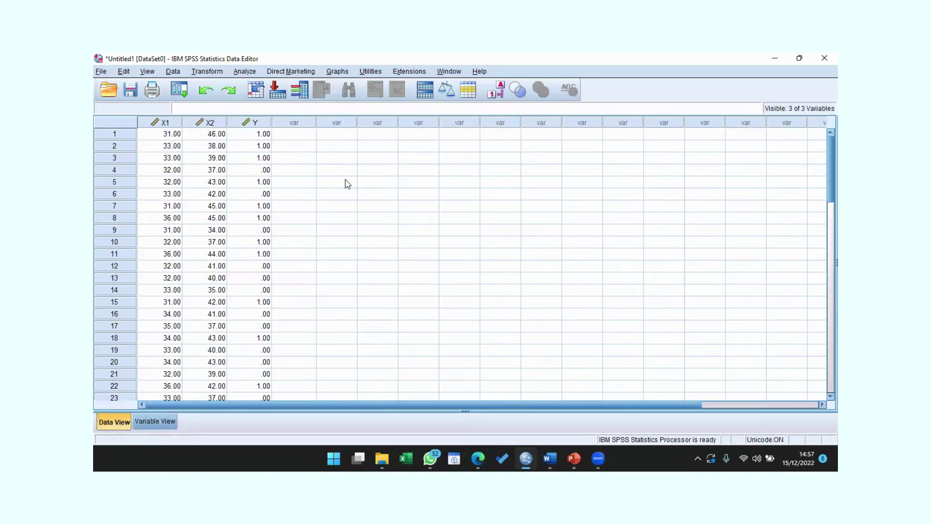
pyautogui.click(245, 73)
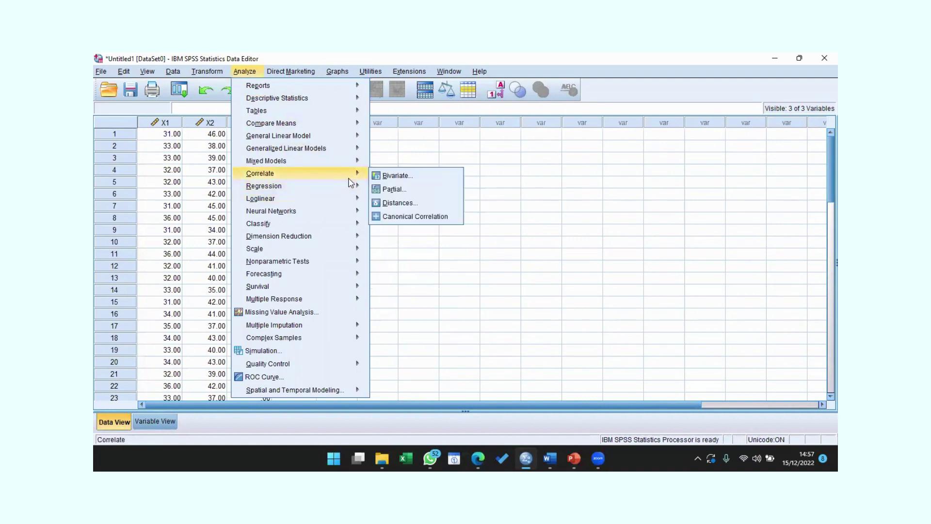
pyautogui.moveTo(352, 187)
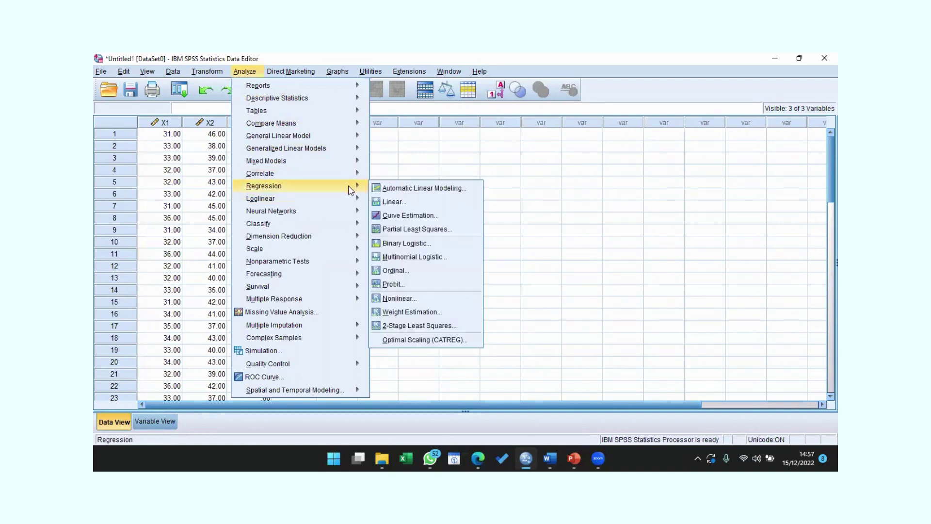
pyautogui.click(406, 243)
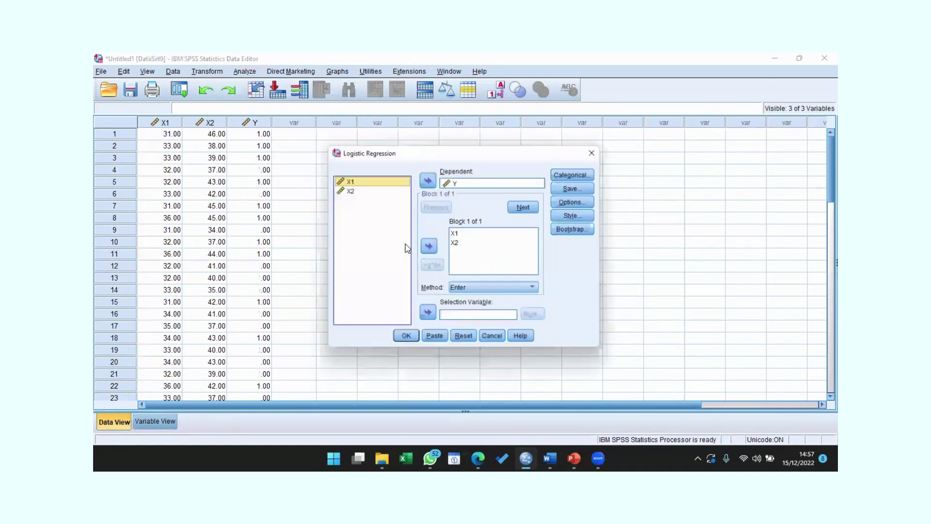
pyautogui.click(428, 179)
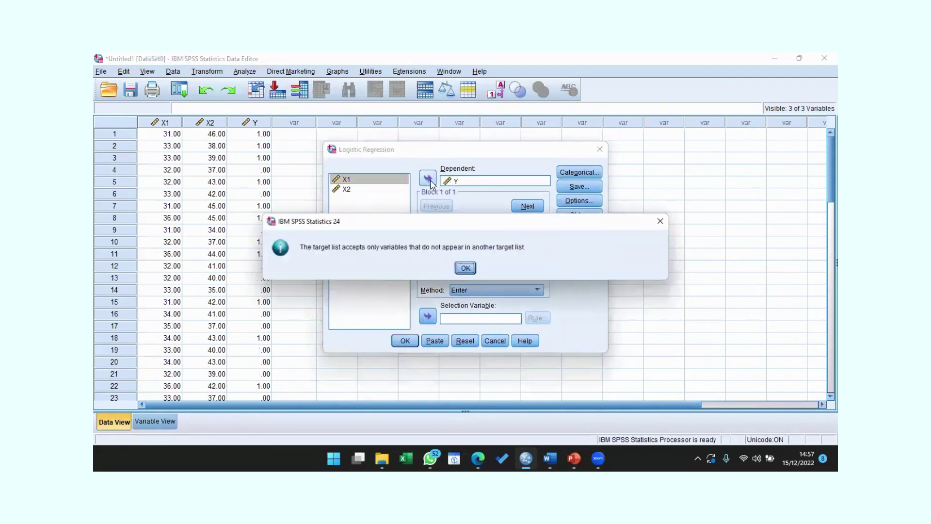
pyautogui.click(466, 268)
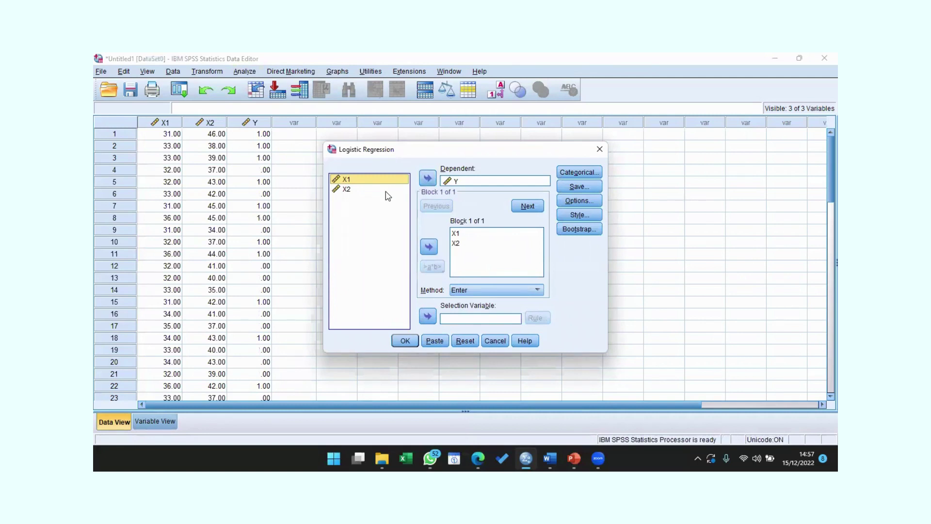
pyautogui.click(463, 235)
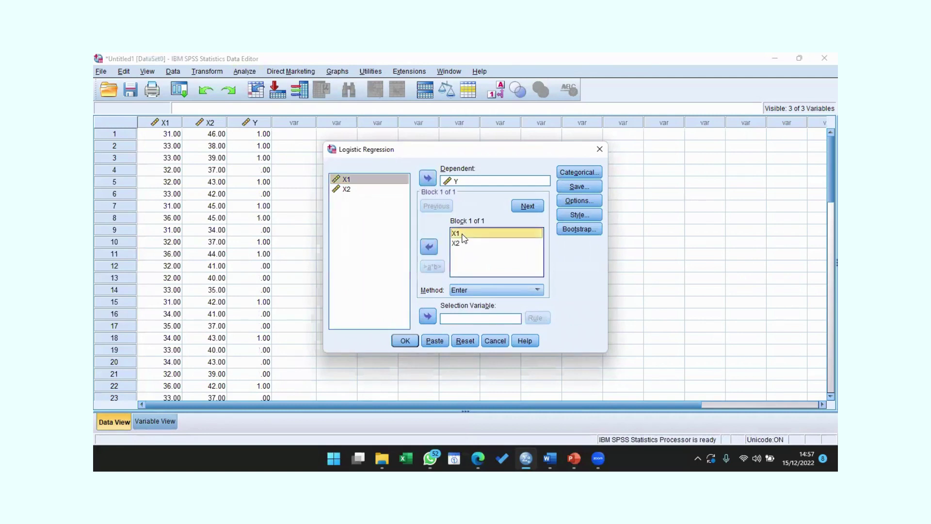
pyautogui.click(457, 244)
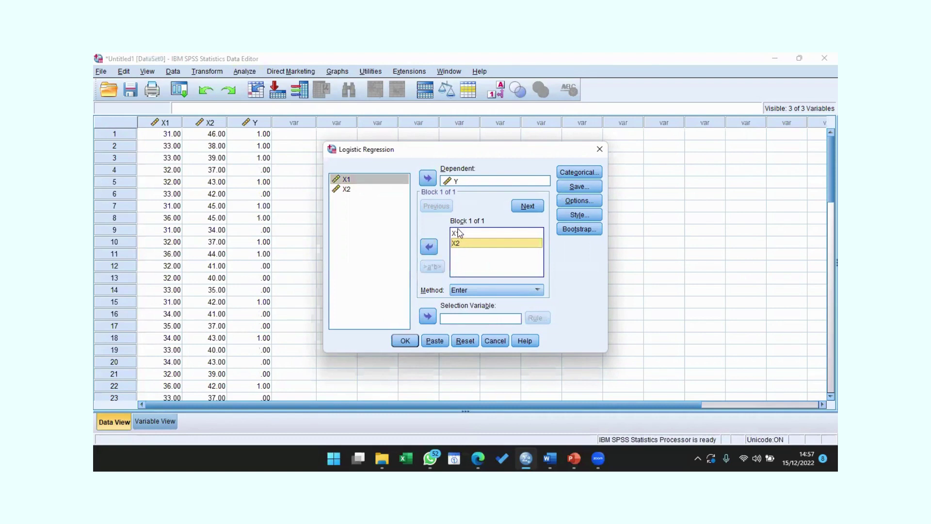
pyautogui.click(459, 233)
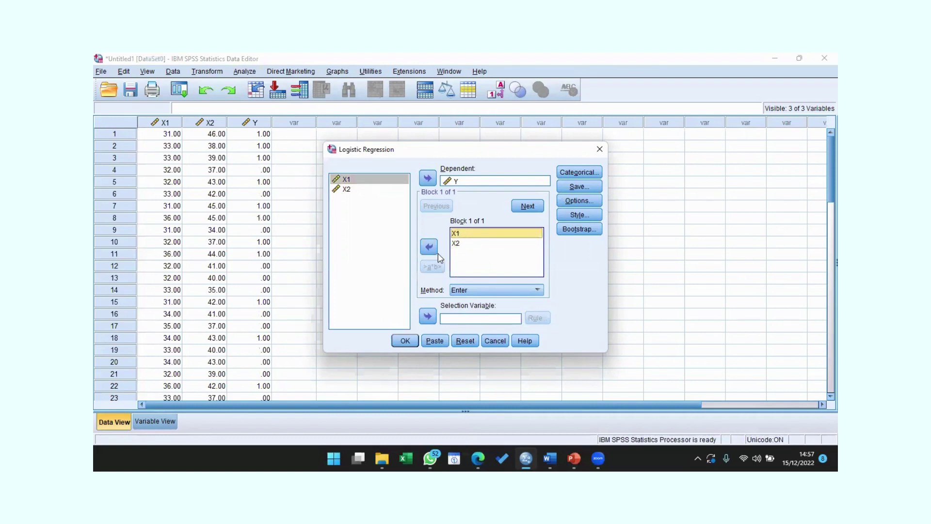
pyautogui.click(457, 244)
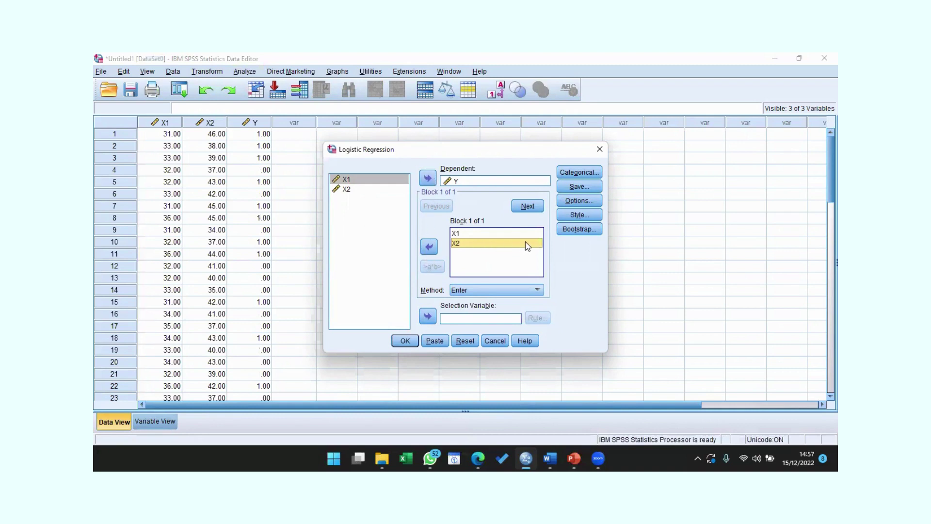
# Step: Accept the regression's save settings with probabilities, group membership, unstandardized and studentized residuals, and the covariance matrix included
pyautogui.click(570, 188)
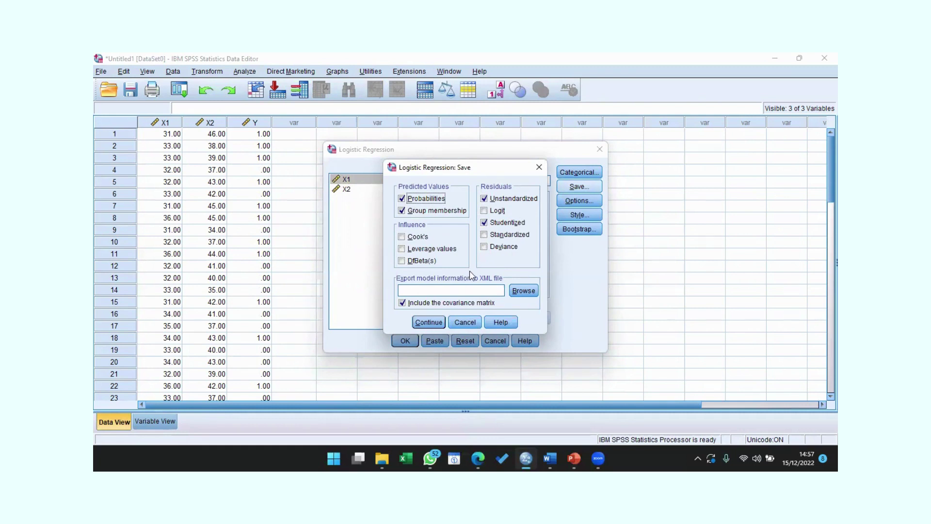
pyautogui.click(428, 322)
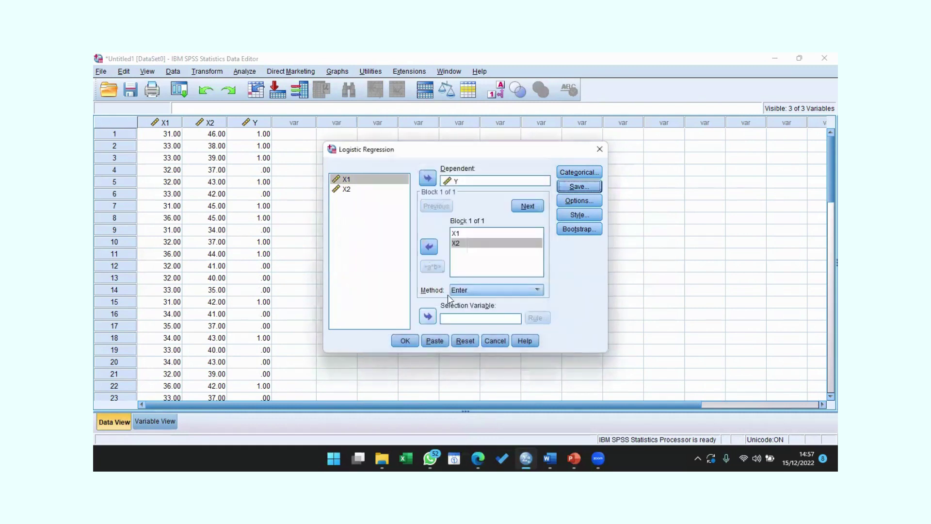
# Step: Accept the options with classification plots, Hosmer-Lemeshow, casewise residuals, estimate correlations, iteration history and 95% CI for exp(B), and run the regression
pyautogui.click(582, 203)
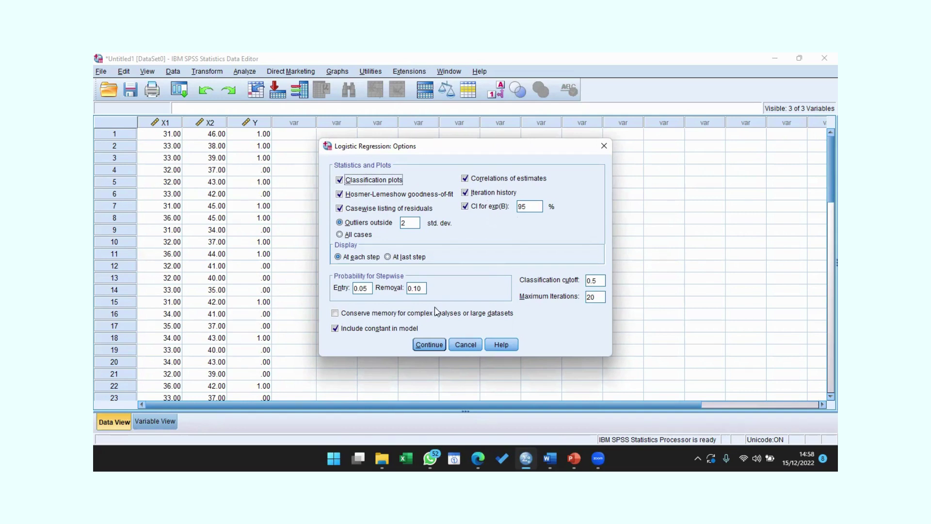
pyautogui.click(432, 339)
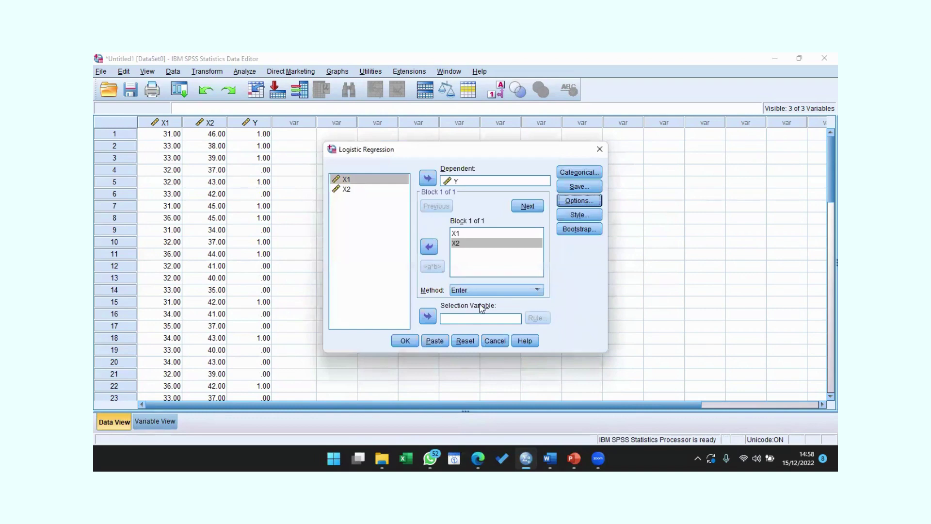
pyautogui.click(407, 341)
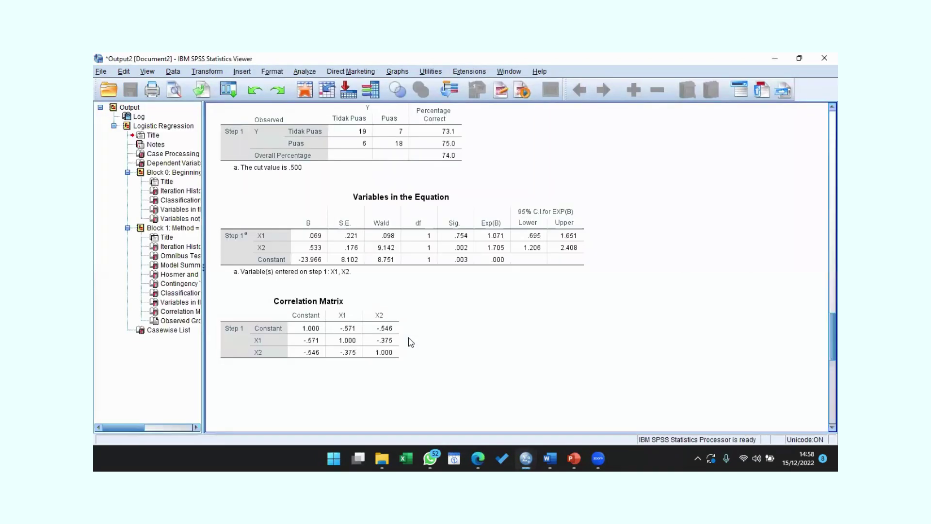
# Step: Examine the Omnibus Tests, Model Summary, Hosmer and Lemeshow, Classification and Variables in the Equation tables in the regression output
pyautogui.scroll(15, 448, 193)
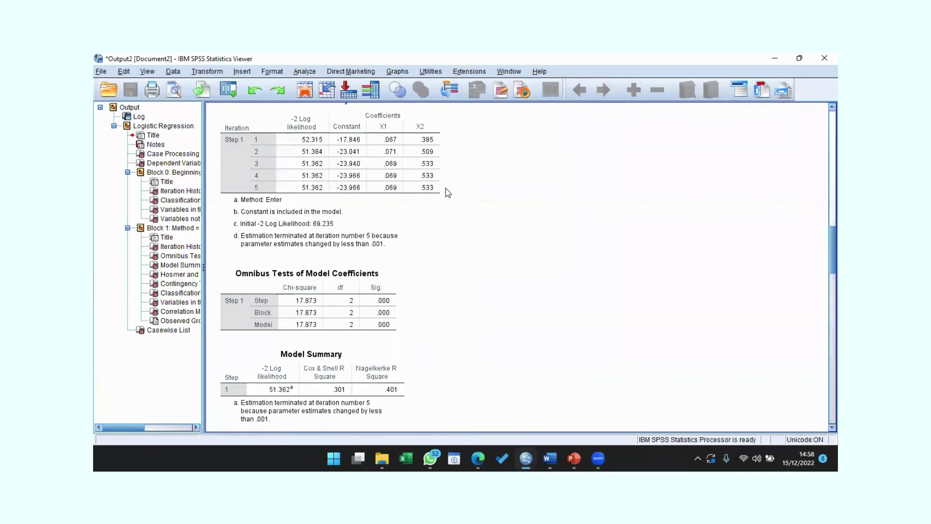
pyautogui.scroll(15, 447, 193)
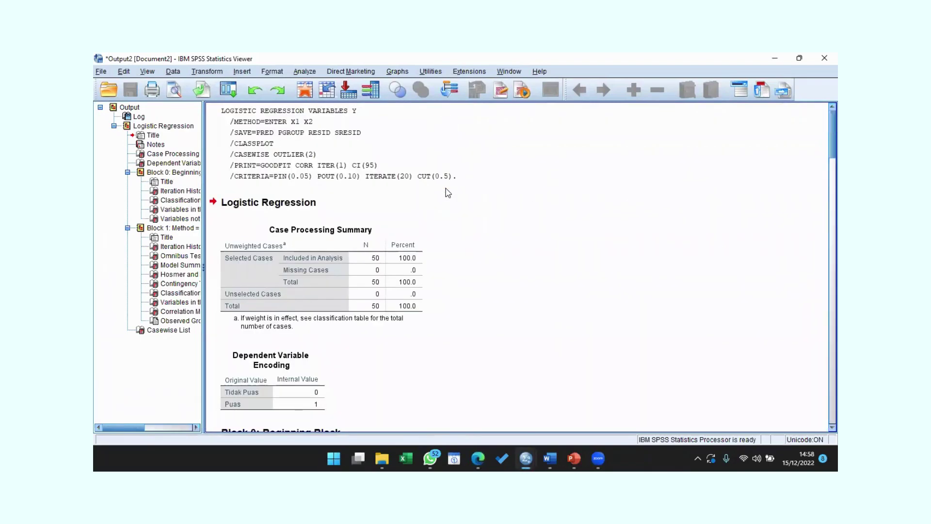
pyautogui.click(179, 257)
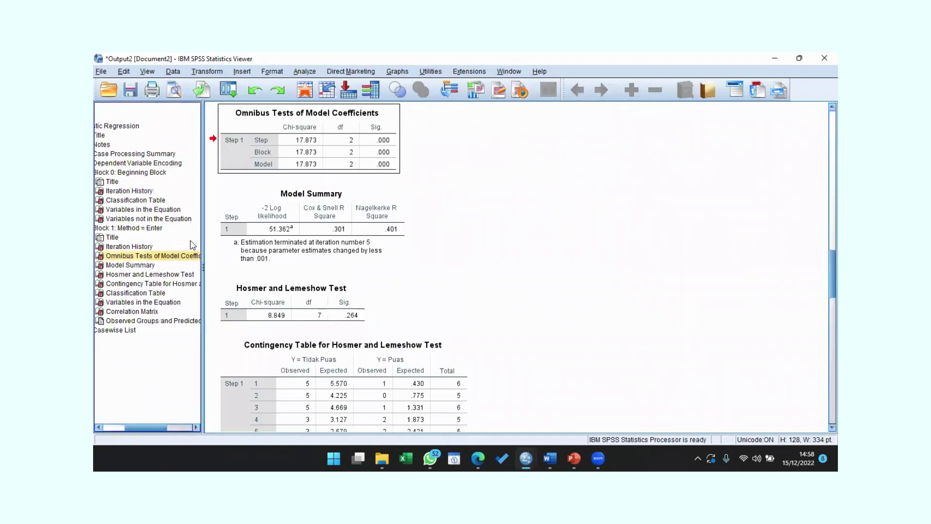
pyautogui.click(257, 221)
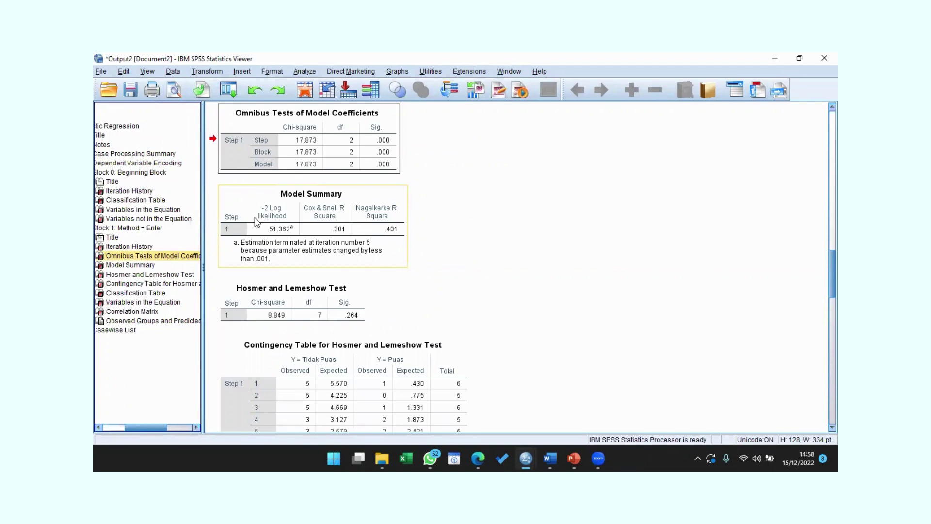
pyautogui.click(287, 296)
pyautogui.scroll(-3, 286, 295)
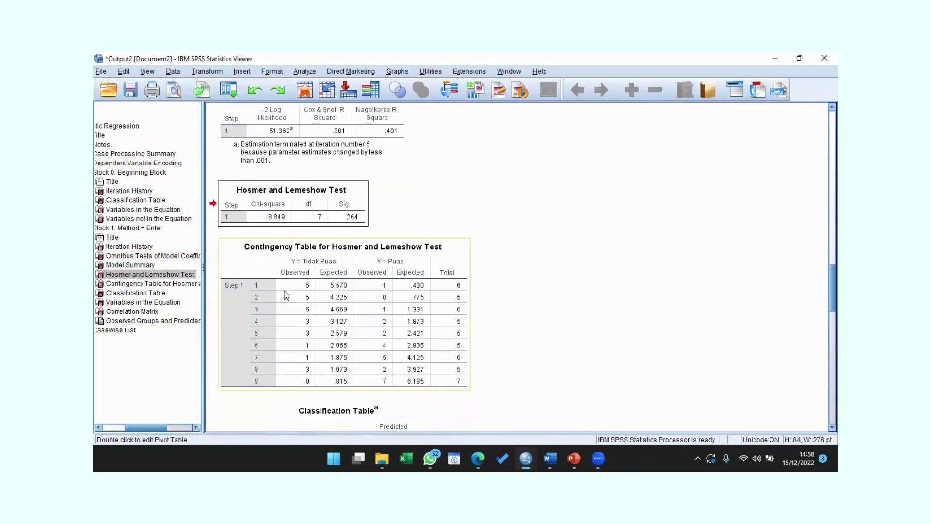
pyautogui.scroll(-2, 286, 296)
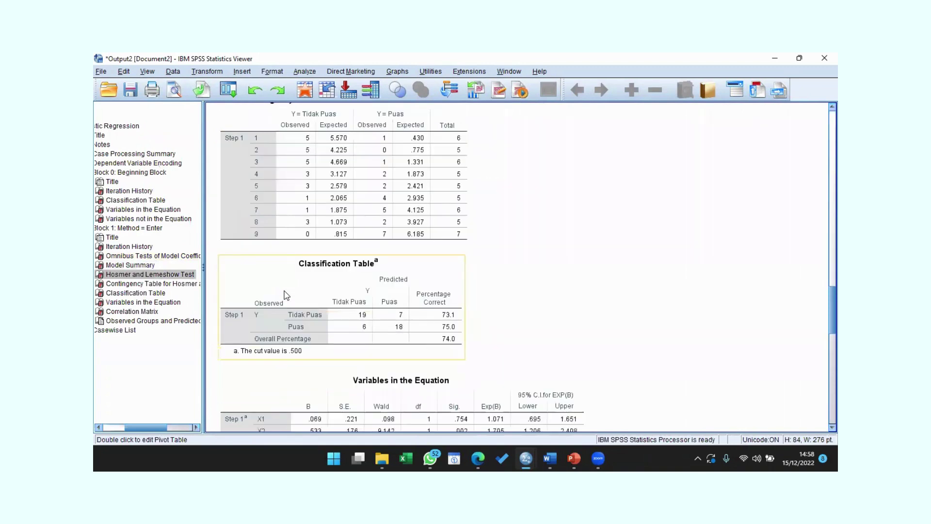
pyautogui.scroll(-3, 286, 296)
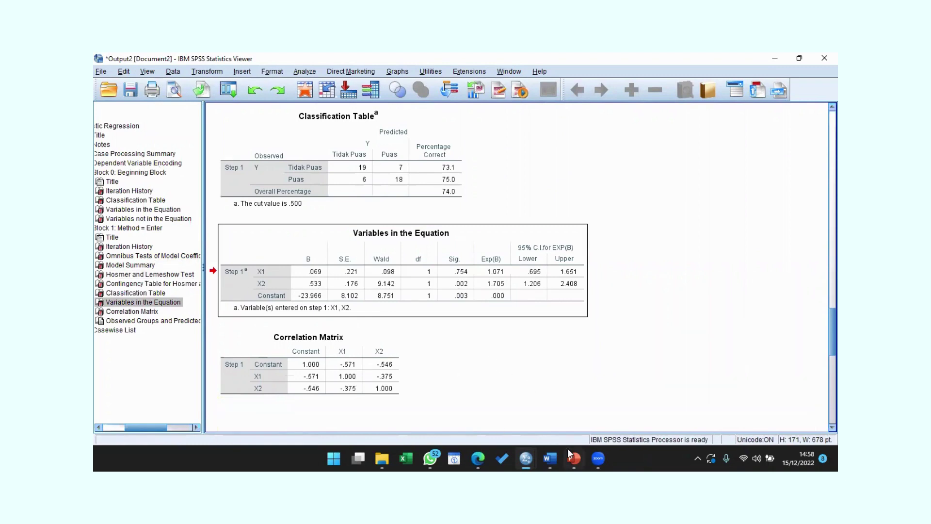
# Step: Switch to the Word document HASIL SPSS P21 and read the interpretation below the Omnibus Tests of Model Coefficients table
pyautogui.moveTo(548, 454)
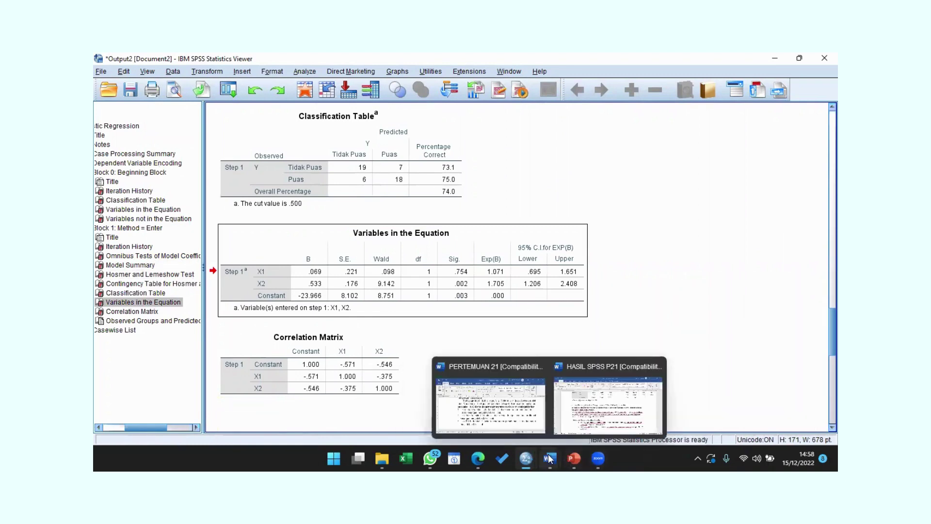
pyautogui.click(574, 426)
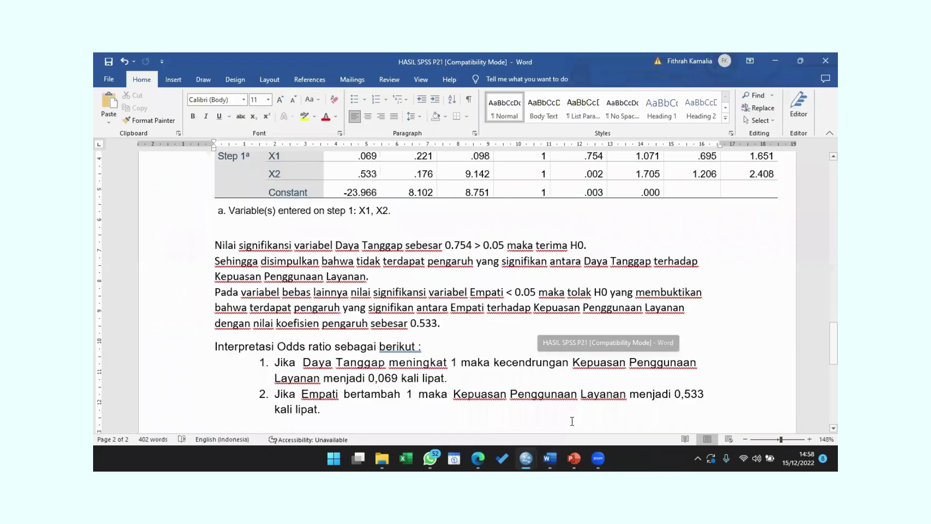
pyautogui.scroll(10, 553, 253)
pyautogui.scroll(5, 553, 253)
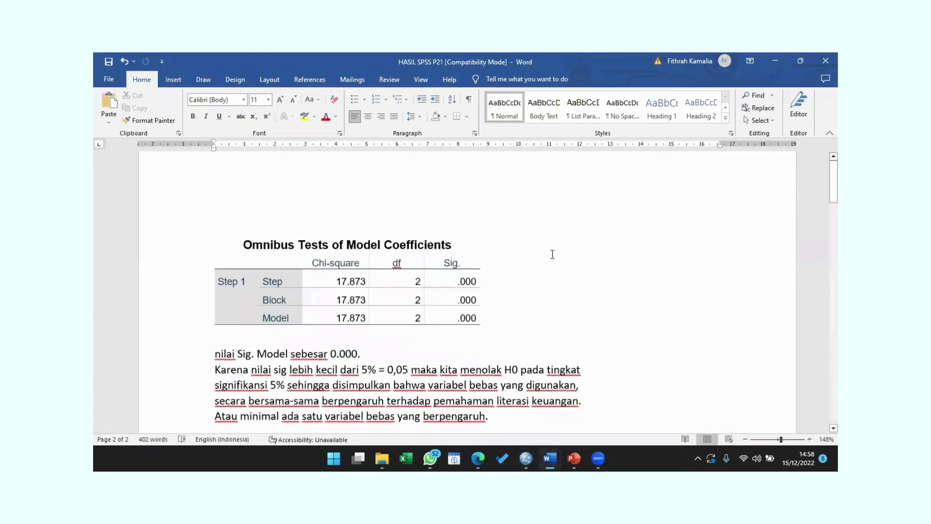
pyautogui.scroll(-1, 553, 254)
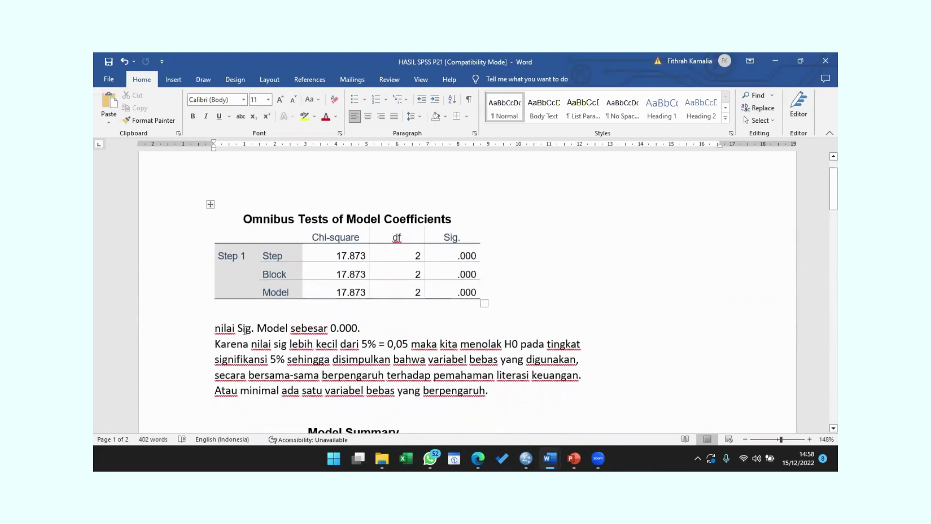
pyautogui.doubleClick(304, 328)
pyautogui.click(331, 333)
# Step: Replace "pemahaman literasi keuangan" with "Kepuasan Penggunaan Layanan" in the Omnibus Tests interpretation paragraph
pyautogui.click(579, 376)
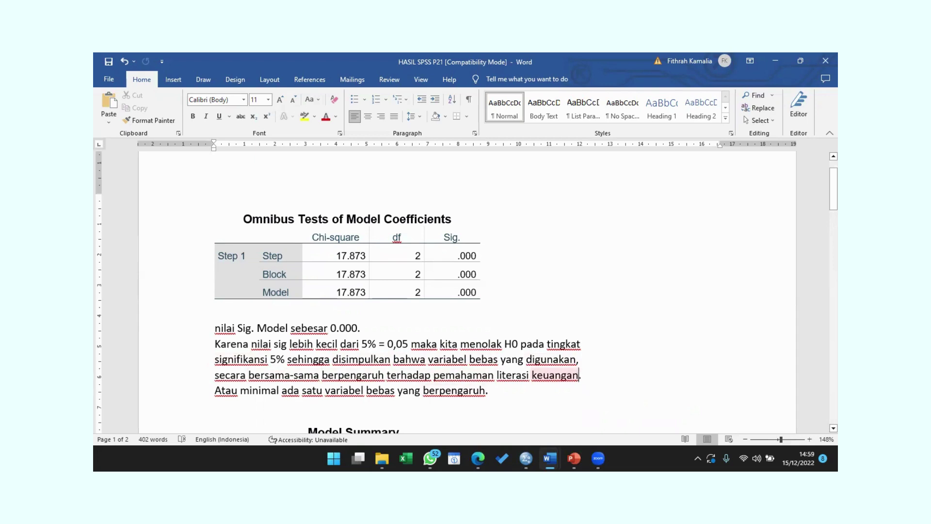
pyautogui.press('BackSpace')
pyautogui.press('BackSpace')
pyautogui.press('BackSpace')
pyautogui.press('BackSpace')
pyautogui.press('BackSpace')
pyautogui.press('BackSpace')
pyautogui.press('BackSpace')
pyautogui.press('BackSpace')
pyautogui.press('BackSpace')
pyautogui.press('BackSpace')
pyautogui.press('BackSpace')
pyautogui.press('BackSpace')
pyautogui.press('BackSpace')
pyautogui.press('BackSpace')
pyautogui.press('BackSpace')
pyautogui.press('BackSpace')
pyautogui.press('BackSpace')
pyautogui.press('BackSpace')
pyautogui.press('BackSpace')
pyautogui.press('BackSpace')
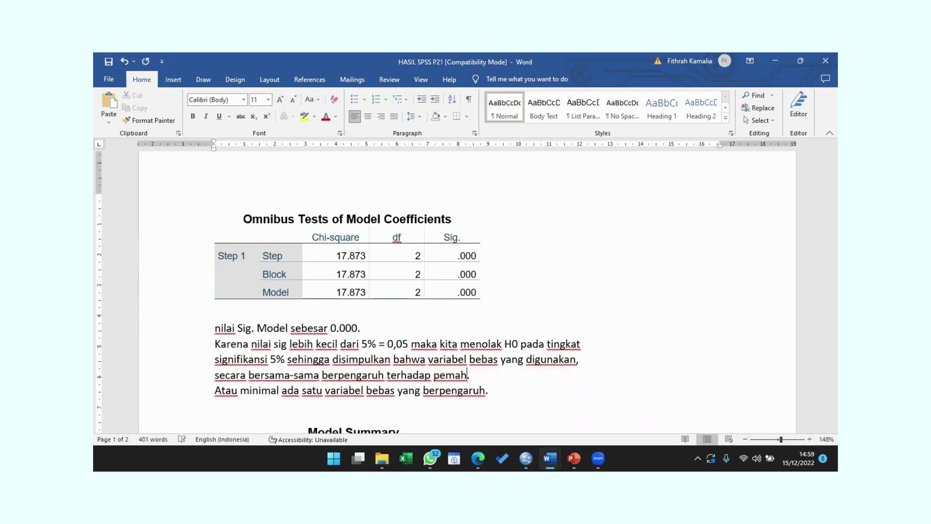
pyautogui.press('BackSpace')
pyautogui.press('BackSpace')
pyautogui.press('BackSpace')
pyautogui.press('BackSpace')
pyautogui.press('BackSpace')
pyautogui.write('Kepuasan Penggunaan Layanan')
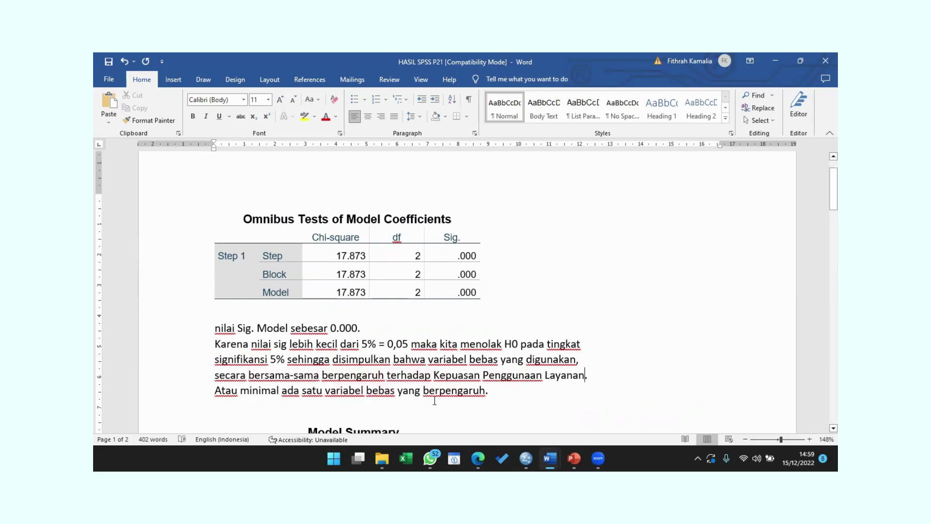
# Step: Read the Model Summary table and its interpretation of the -2 Log likelihood, Cox & Snell and Nagelkerke R Square values
pyautogui.scroll(-5, 487, 370)
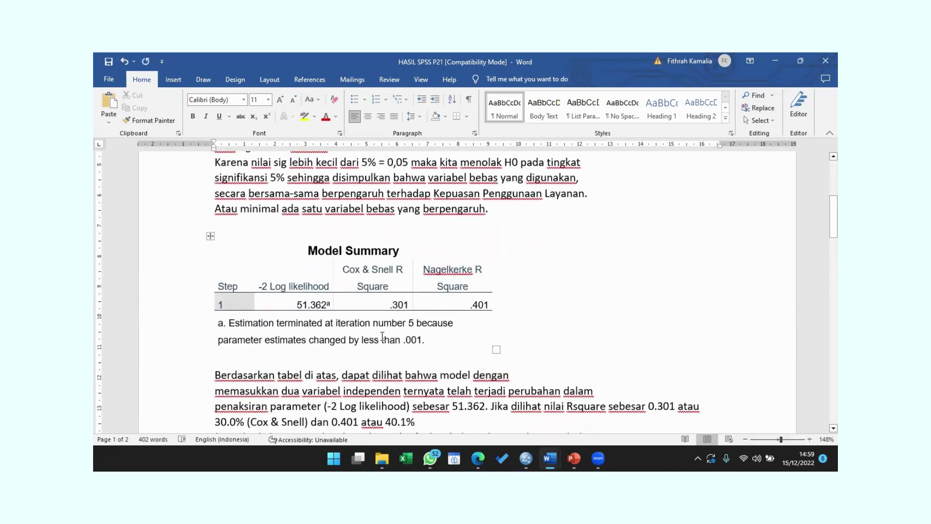
pyautogui.scroll(-2, 382, 337)
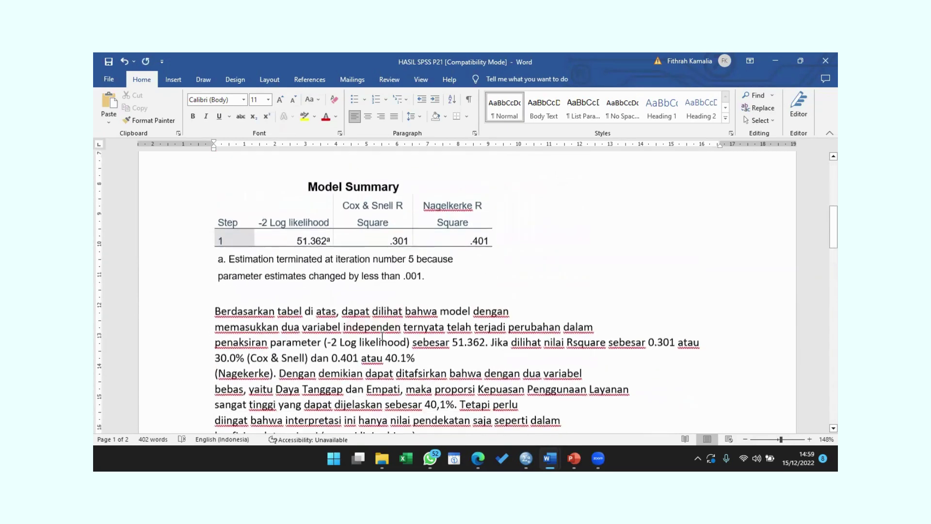
pyautogui.scroll(-1, 381, 286)
pyautogui.scroll(1, 380, 243)
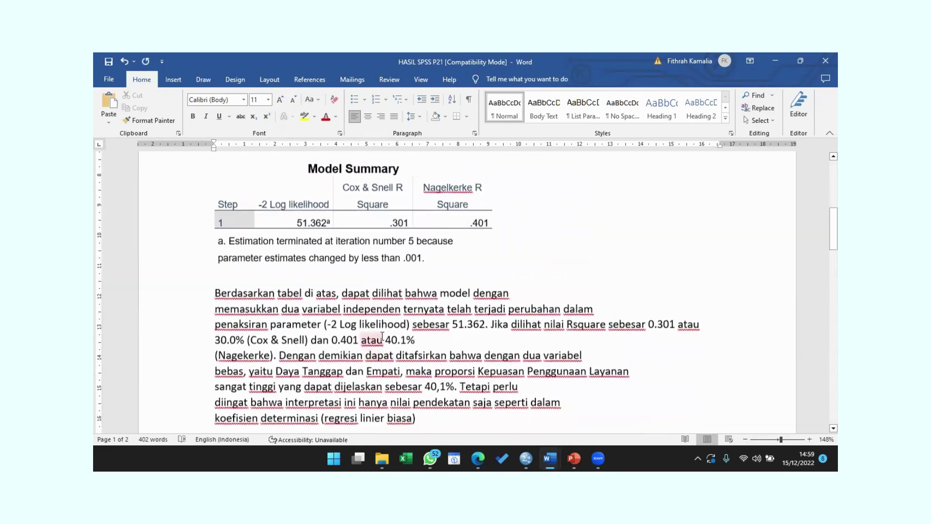
pyautogui.doubleClick(270, 306)
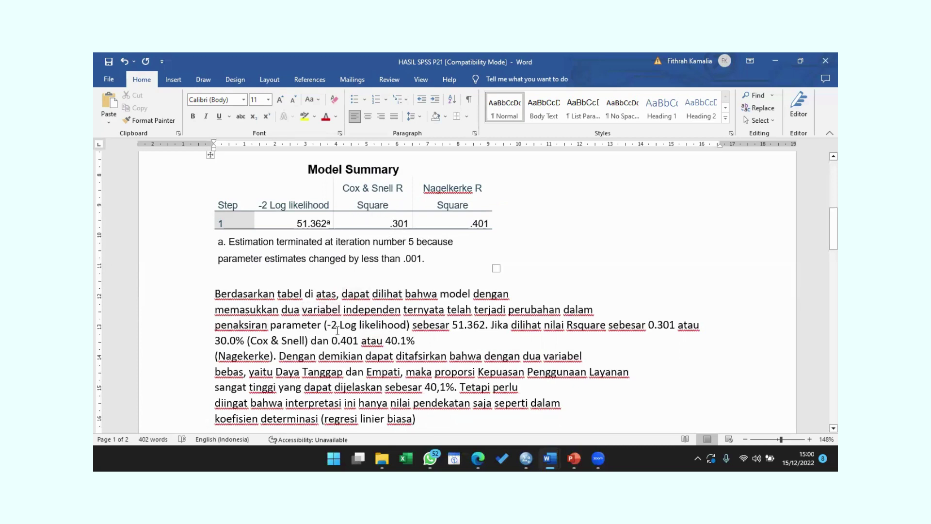
pyautogui.doubleClick(321, 352)
pyautogui.doubleClick(372, 345)
pyautogui.doubleClick(405, 349)
pyautogui.scroll(-1, 239, 386)
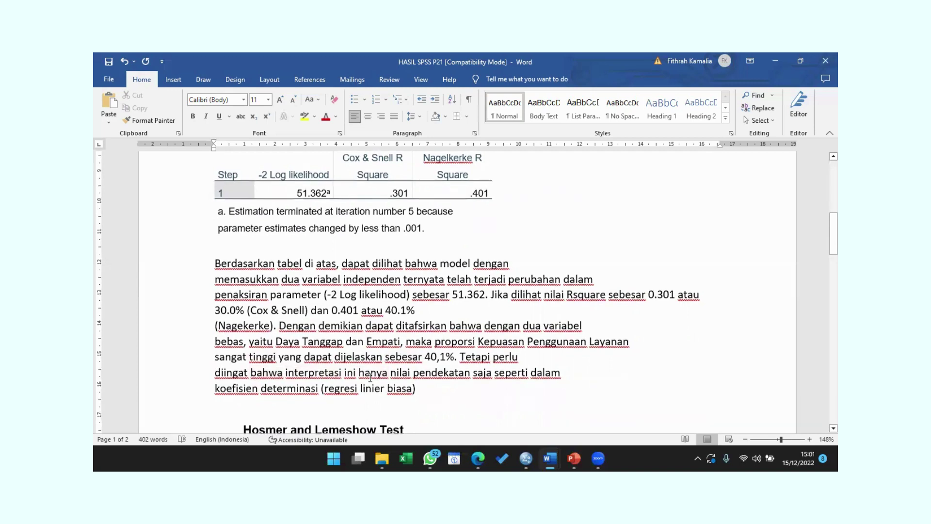
pyautogui.scroll(-2, 370, 377)
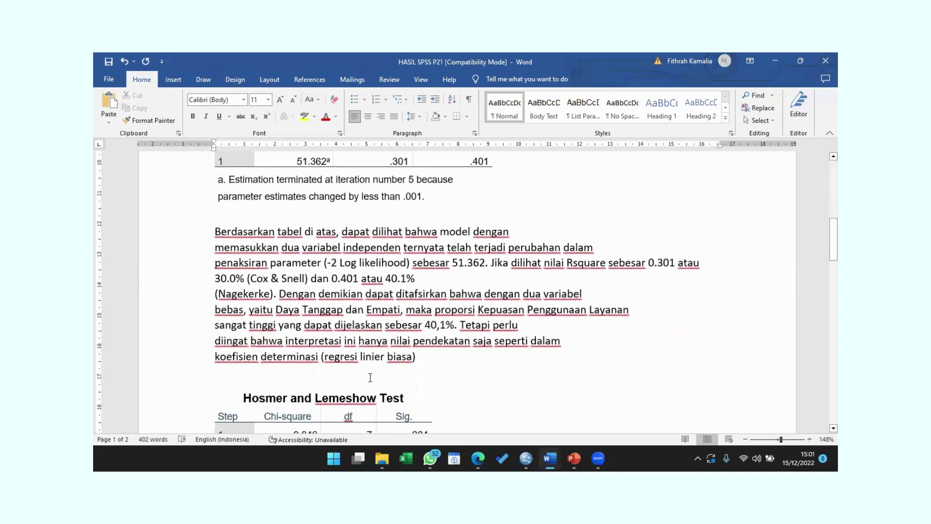
pyautogui.scroll(-2, 370, 377)
pyautogui.scroll(3, 369, 377)
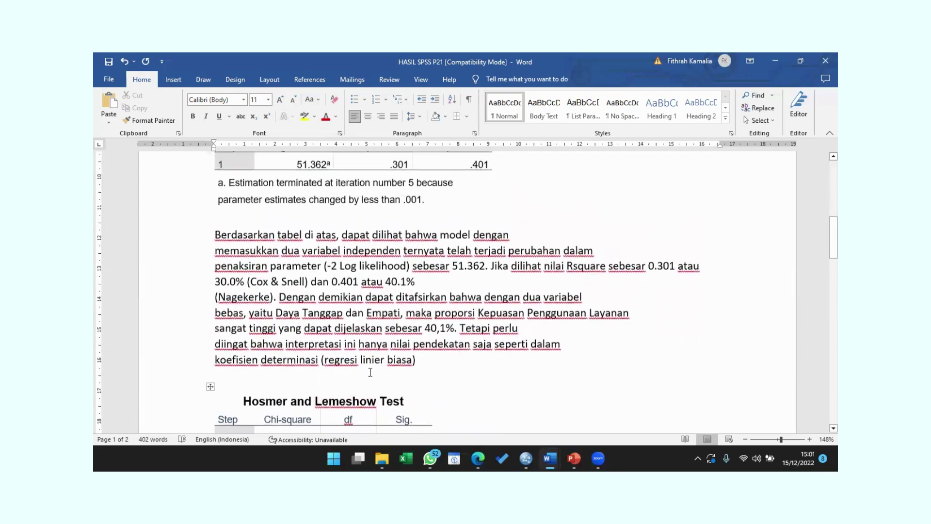
pyautogui.scroll(2, 377, 283)
# Step: Read the Hosmer and Lemeshow Test table with its hypotheses, test criteria and goodness-of-fit conclusion
pyautogui.scroll(-10, 377, 283)
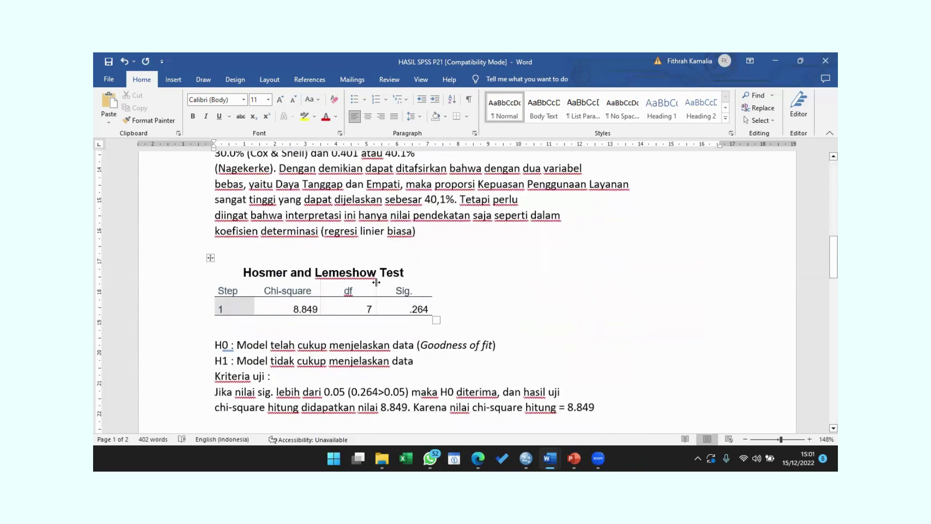
pyautogui.scroll(-4, 377, 283)
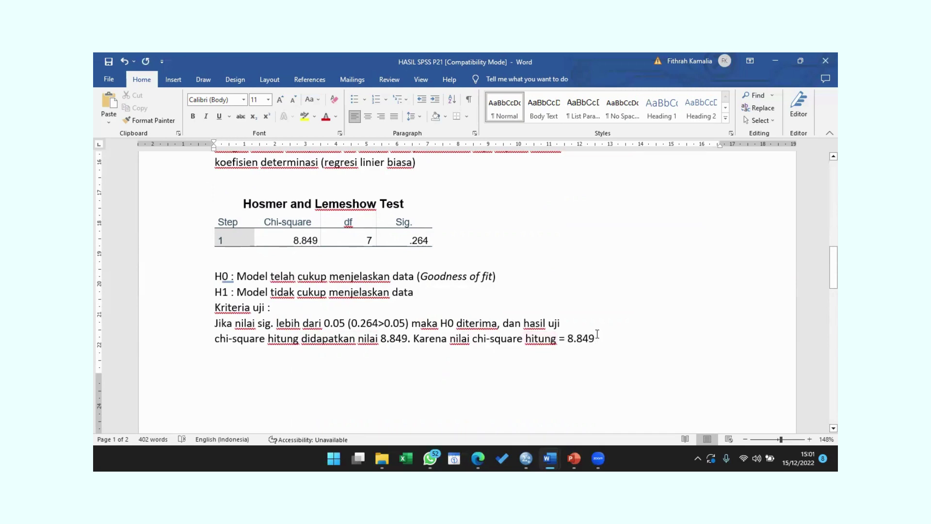
pyautogui.scroll(-6, 598, 332)
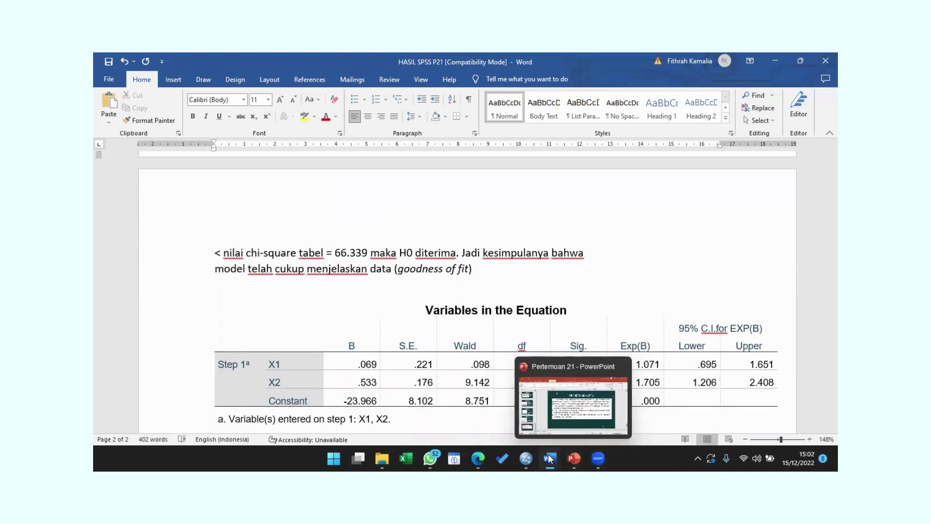
# Step: Switch to the Edge browser and look up the critical value for DF 49 at P 0.05 in the chisquaretable.net table
pyautogui.click(476, 457)
pyautogui.hotkey('ctrl', 'Tab')
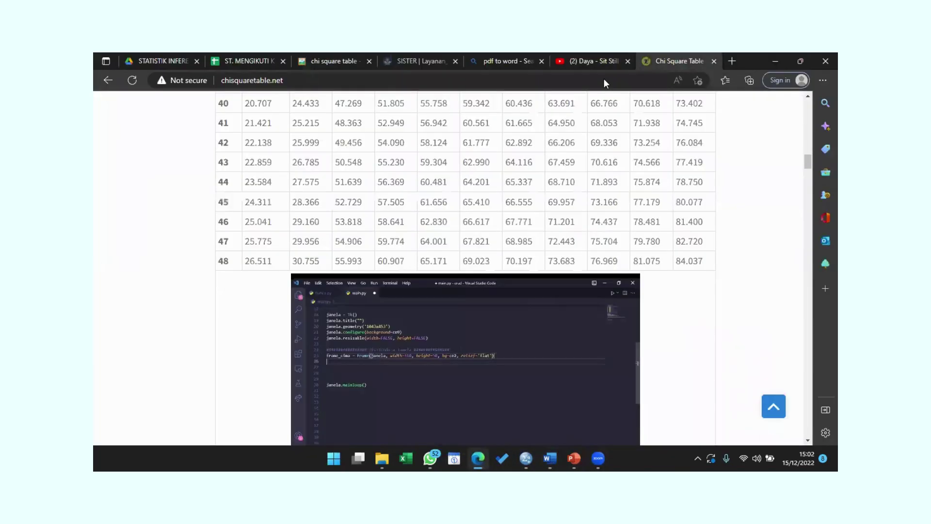
pyautogui.scroll(1, 543, 149)
pyautogui.scroll(-5, 543, 150)
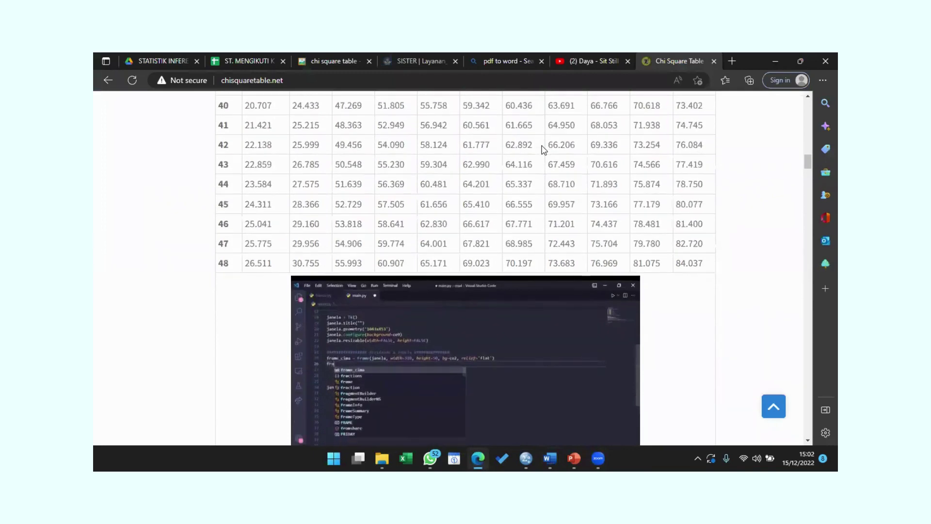
pyautogui.scroll(-2, 543, 149)
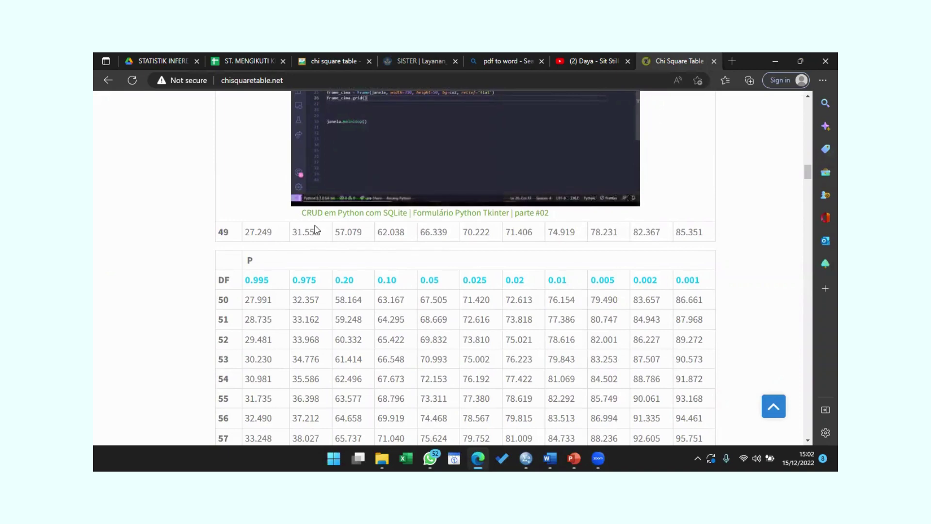
pyautogui.scroll(9, 436, 226)
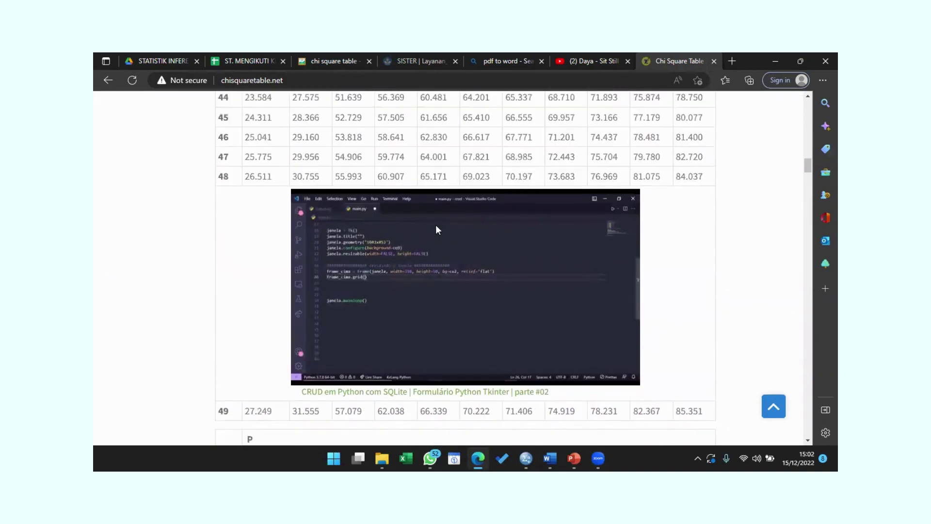
pyautogui.scroll(8, 436, 225)
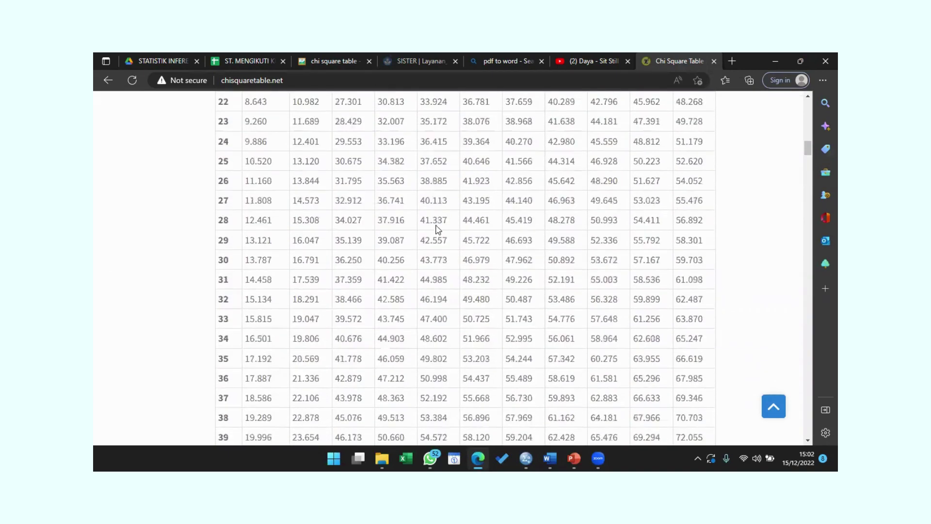
pyautogui.scroll(6, 436, 225)
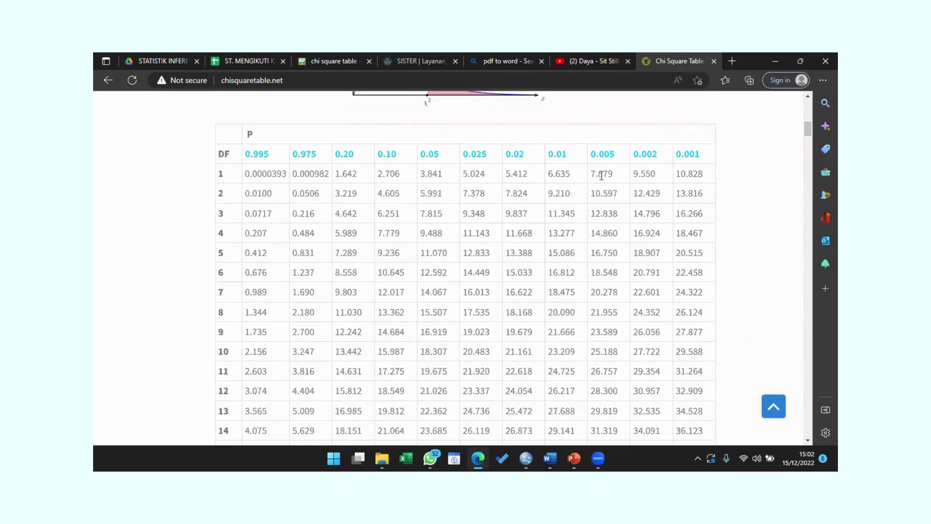
pyautogui.scroll(-8, 600, 175)
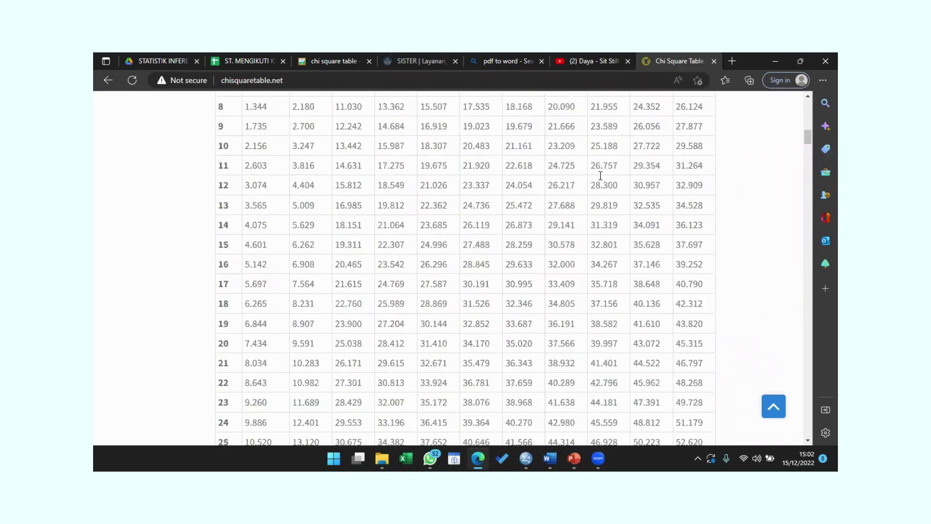
pyautogui.scroll(7, 600, 175)
pyautogui.scroll(2, 601, 176)
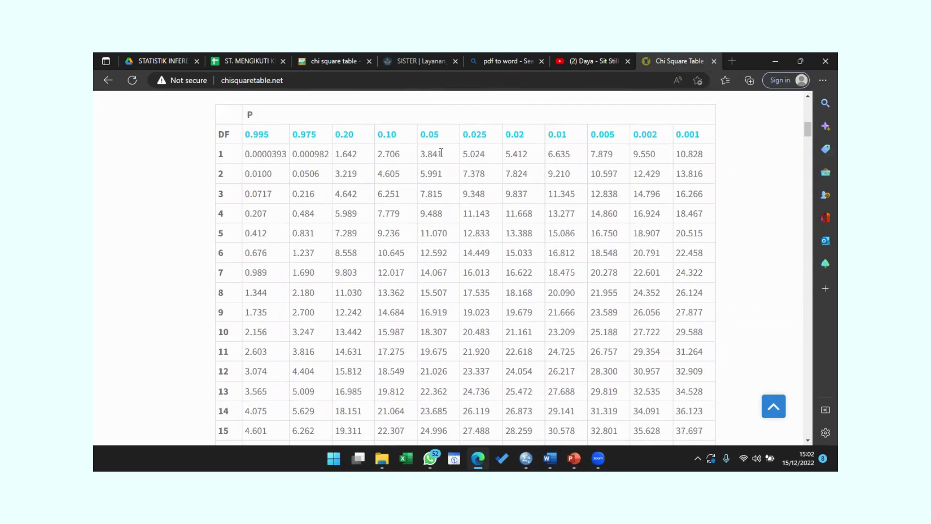
pyautogui.scroll(-5, 441, 152)
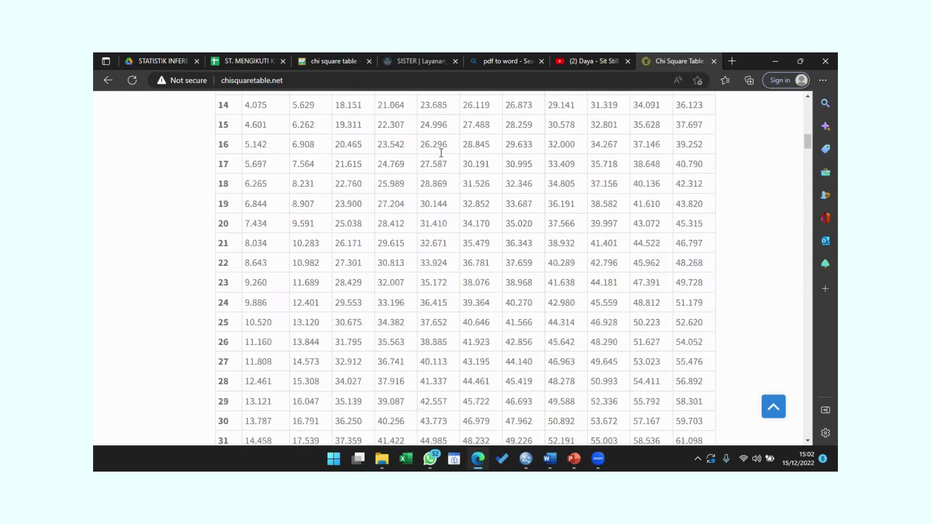
pyautogui.scroll(-10, 441, 153)
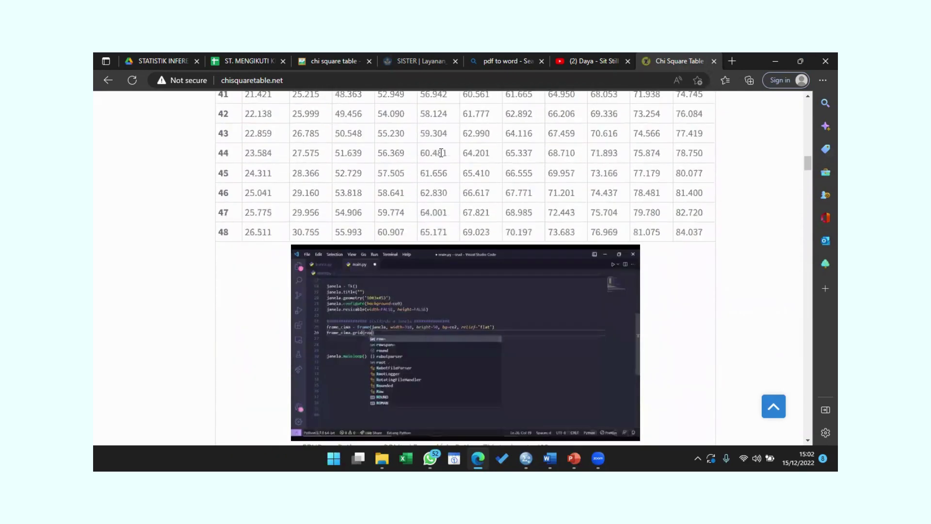
pyautogui.scroll(-5, 440, 152)
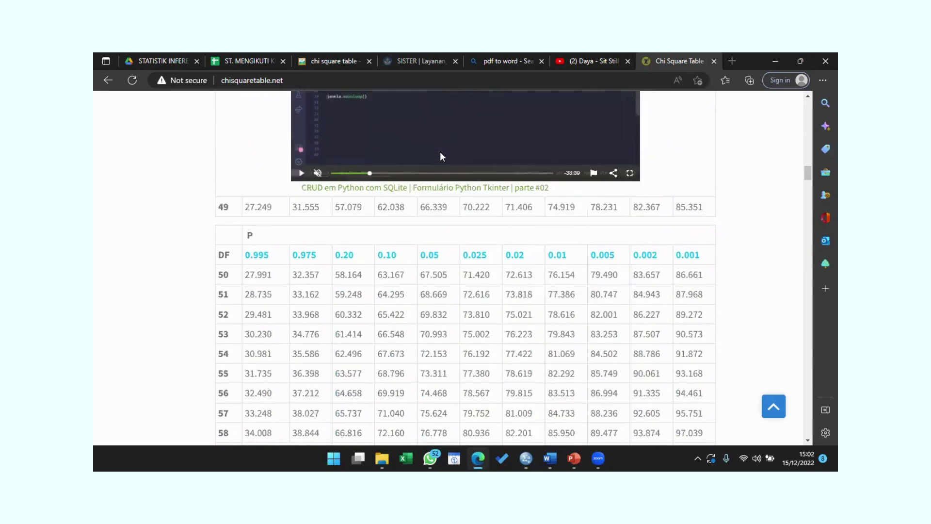
# Step: Switch to the HASIL SPSS P21 document in Word and reread the chi-square goodness-of-fit conclusion against the Hosmer and Lemeshow Test
pyautogui.scroll(-1, 440, 155)
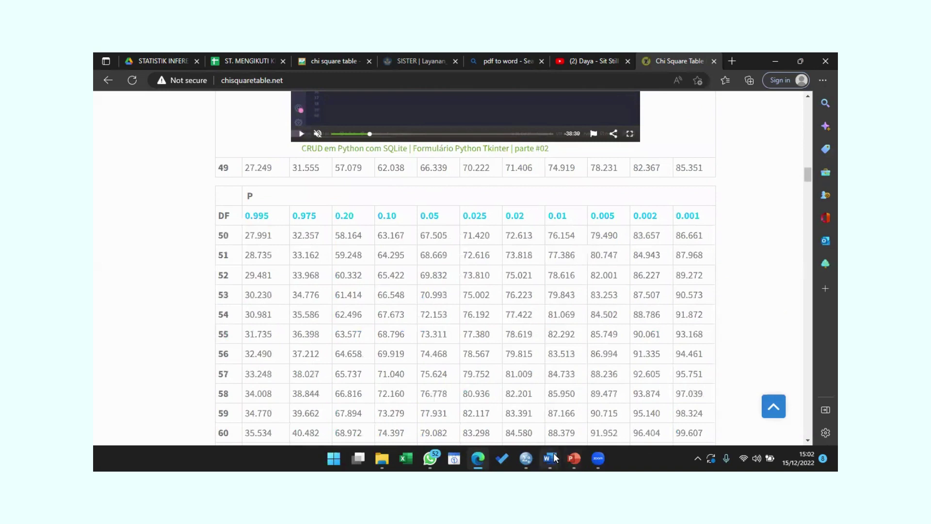
pyautogui.moveTo(554, 457)
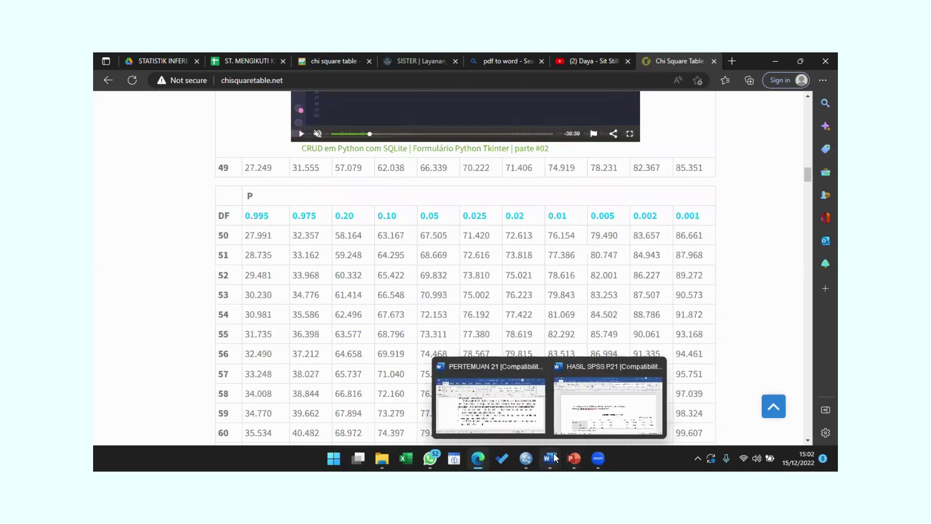
pyautogui.click(570, 423)
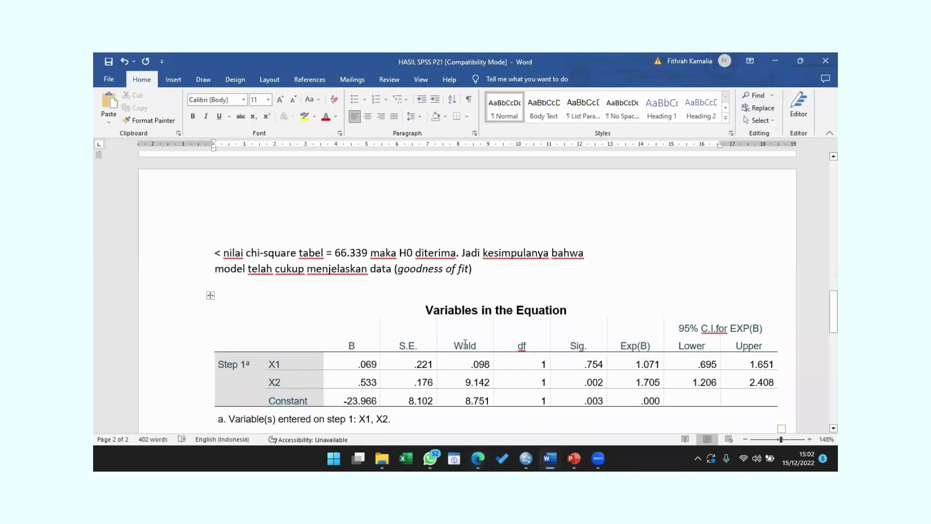
pyautogui.scroll(-1, 465, 343)
pyautogui.click(458, 252)
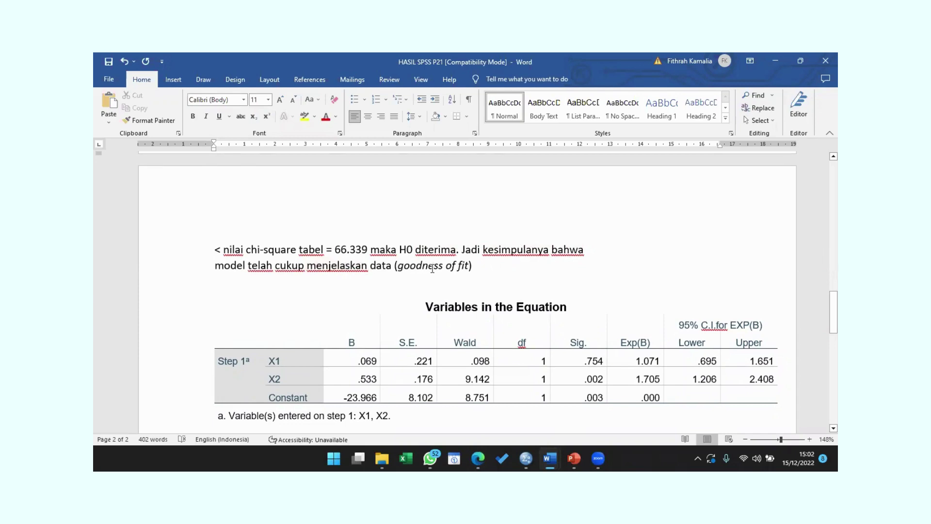
pyautogui.scroll(7, 432, 268)
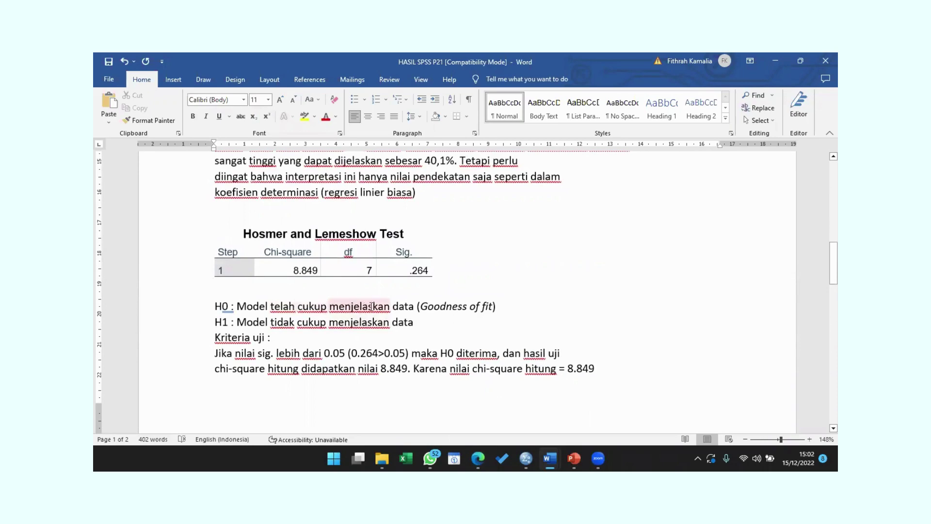
# Step: Read the Variables in the Equation table and the significance interpretation for Daya Tanggap and Empati
pyautogui.scroll(-6, 377, 306)
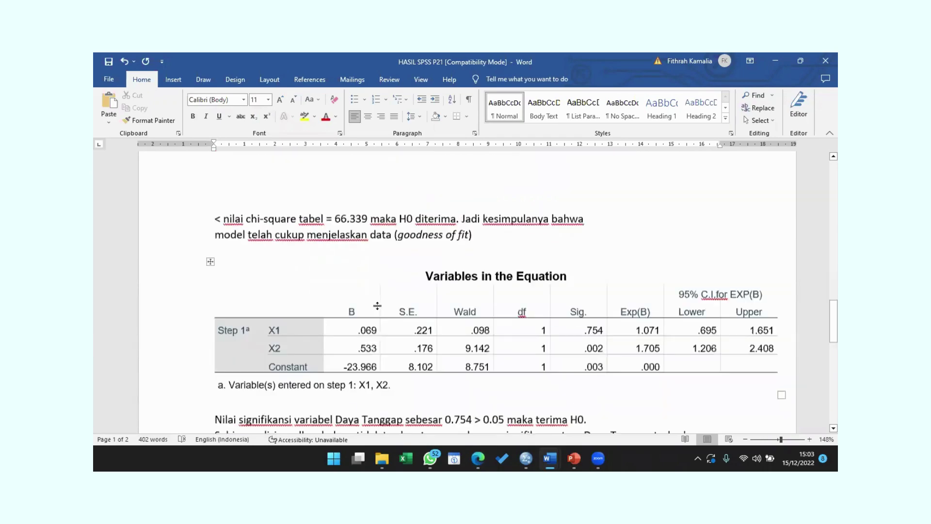
pyautogui.scroll(-5, 378, 306)
pyautogui.scroll(3, 378, 307)
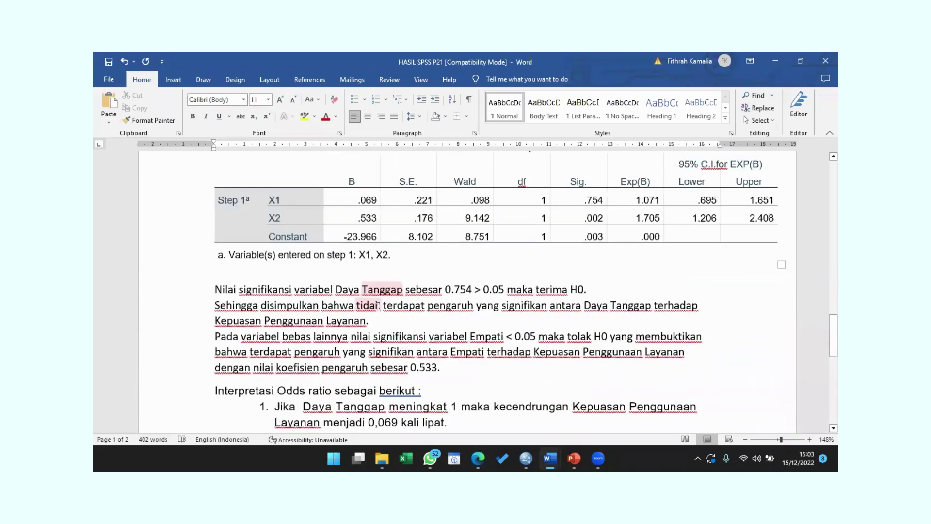
pyautogui.scroll(3, 378, 306)
pyautogui.scroll(-3, 378, 307)
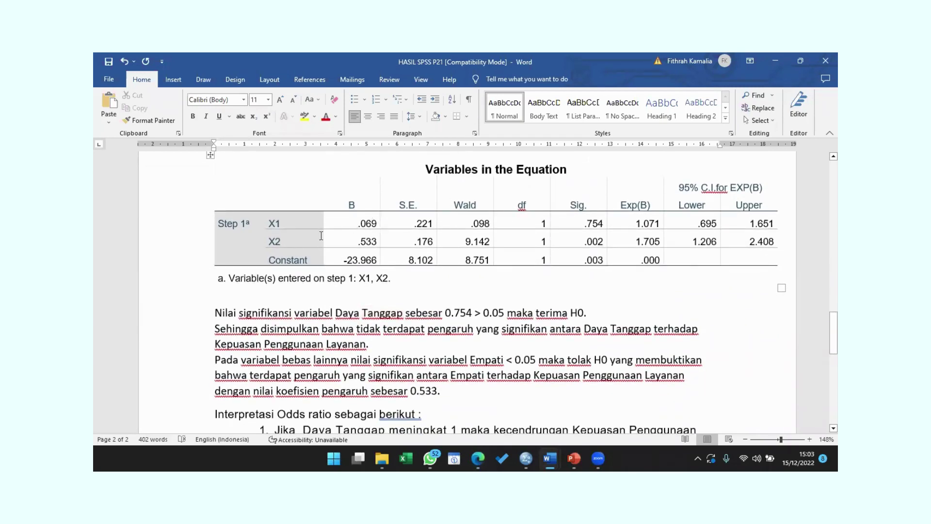
pyautogui.doubleClick(210, 331)
pyautogui.moveTo(239, 313); pyautogui.dragTo(291, 318)
pyautogui.scroll(-1, 344, 392)
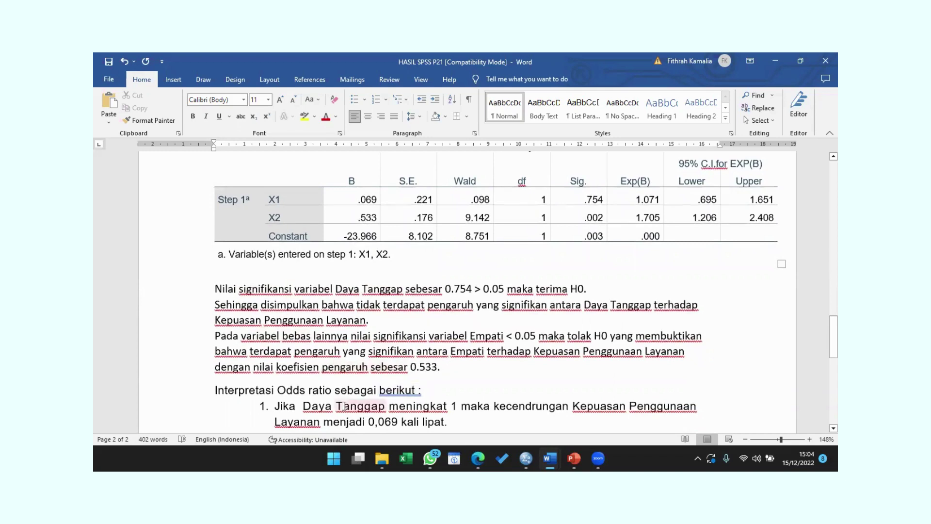
# Step: Compare the two odds ratio interpretation points for Daya Tanggap and Empati with the X1 and X2 rows of the Variables in the Equation table
pyautogui.scroll(-3, 343, 406)
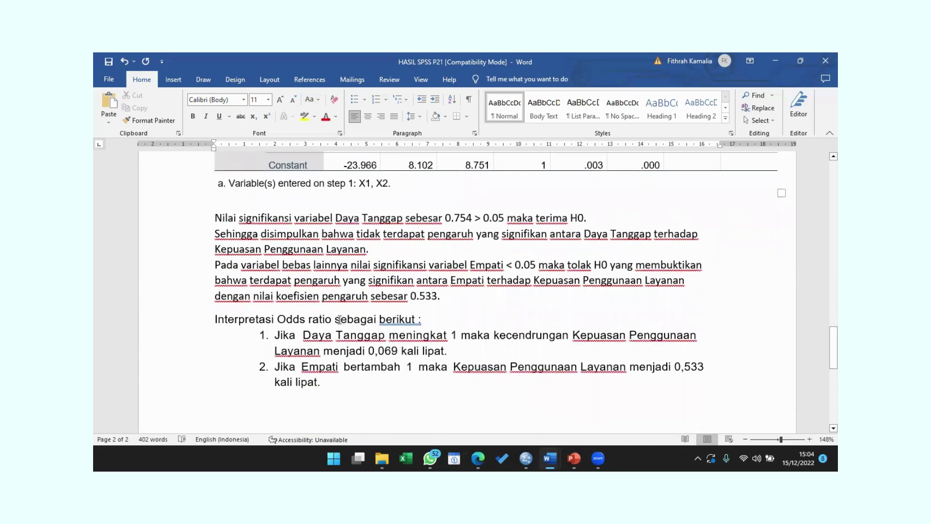
pyautogui.scroll(3, 339, 319)
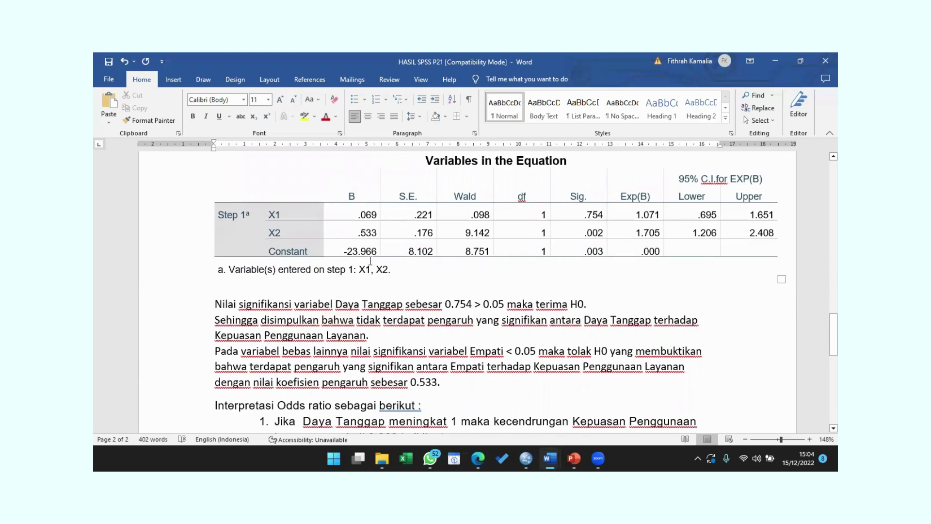
pyautogui.scroll(-2, 354, 189)
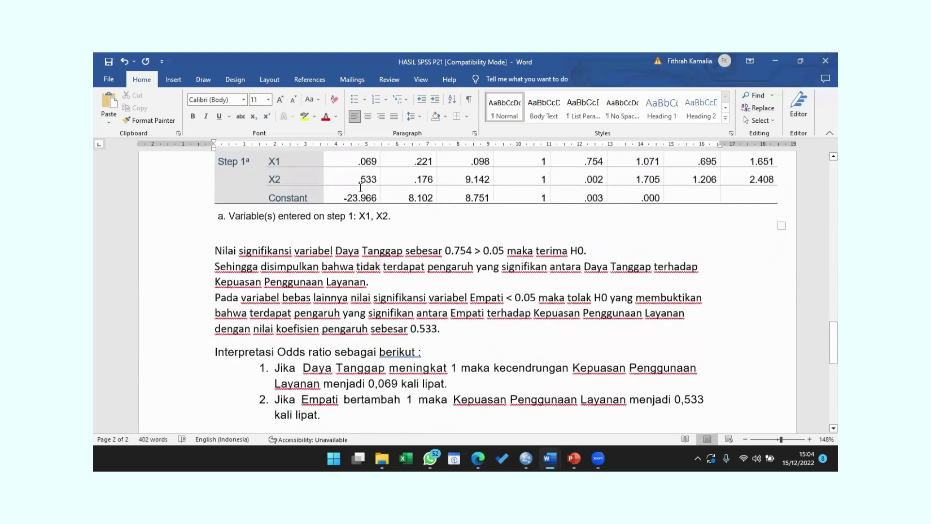
pyautogui.scroll(-4, 360, 188)
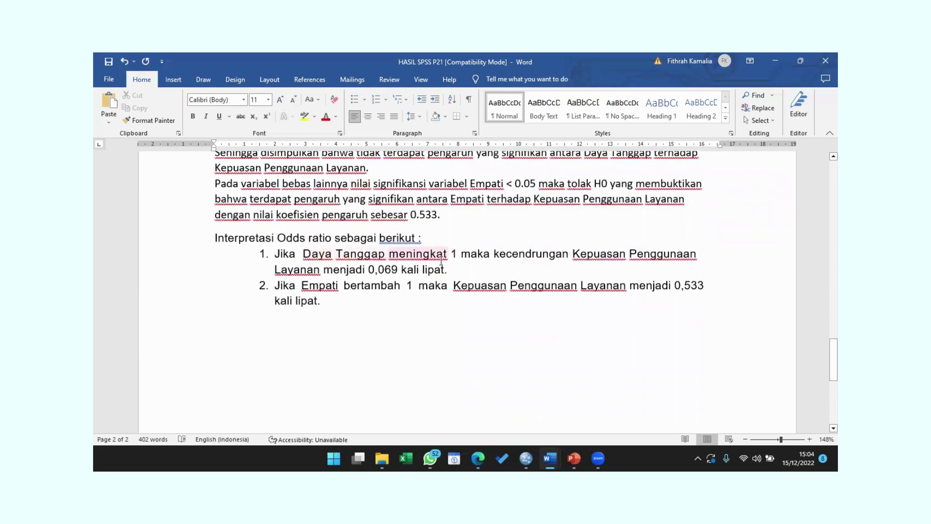
pyautogui.doubleClick(578, 256)
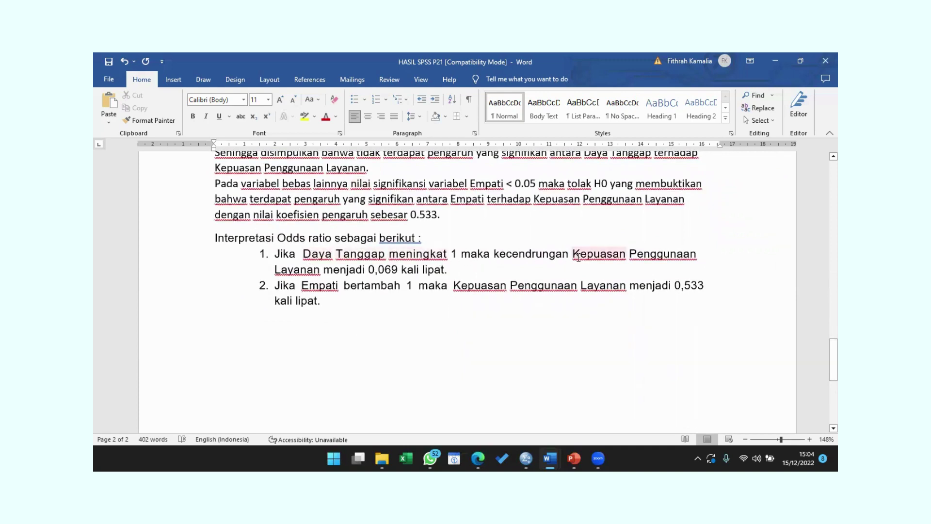
pyautogui.click(615, 254)
pyautogui.scroll(3, 353, 267)
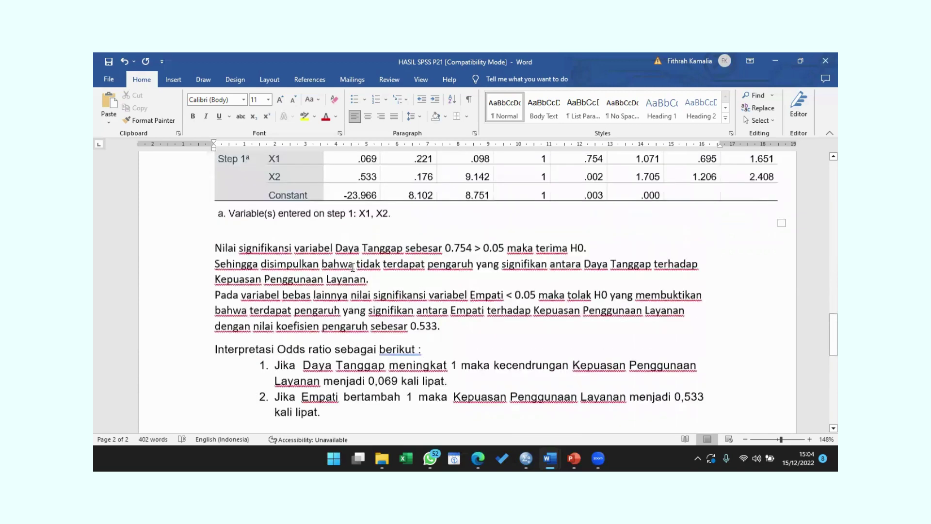
pyautogui.scroll(1, 357, 250)
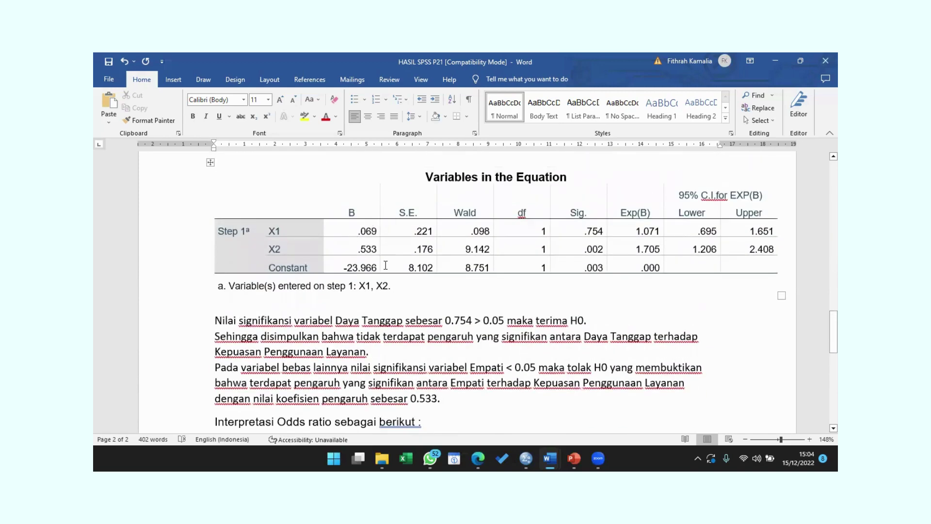
pyautogui.scroll(-10, 385, 266)
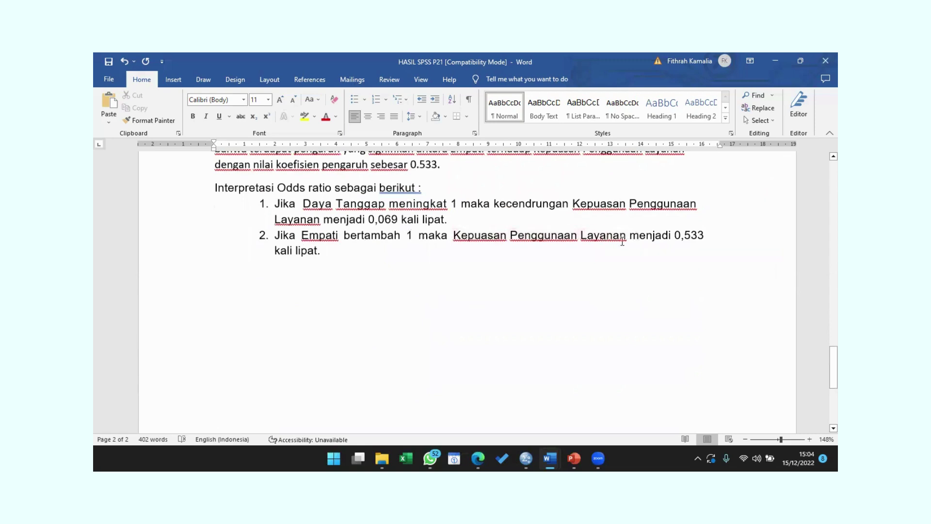
pyautogui.scroll(8, 400, 257)
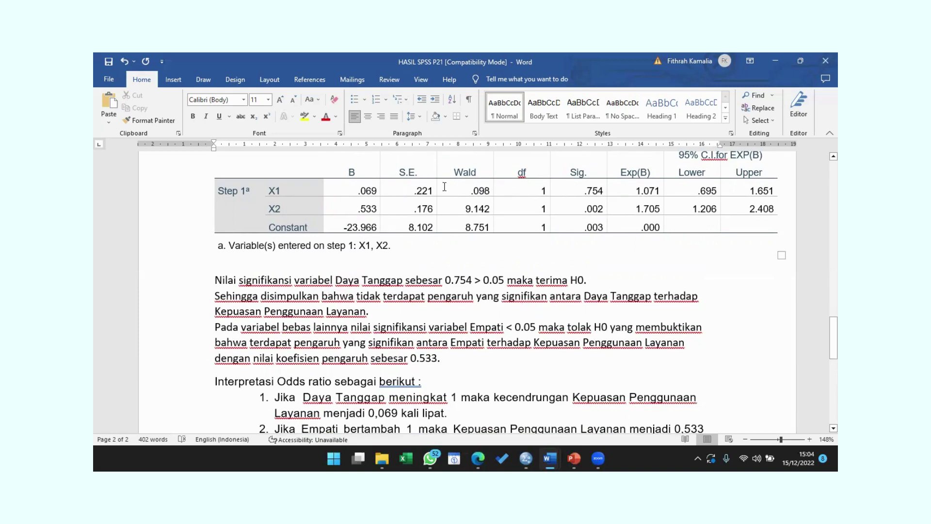
pyautogui.scroll(-1, 444, 186)
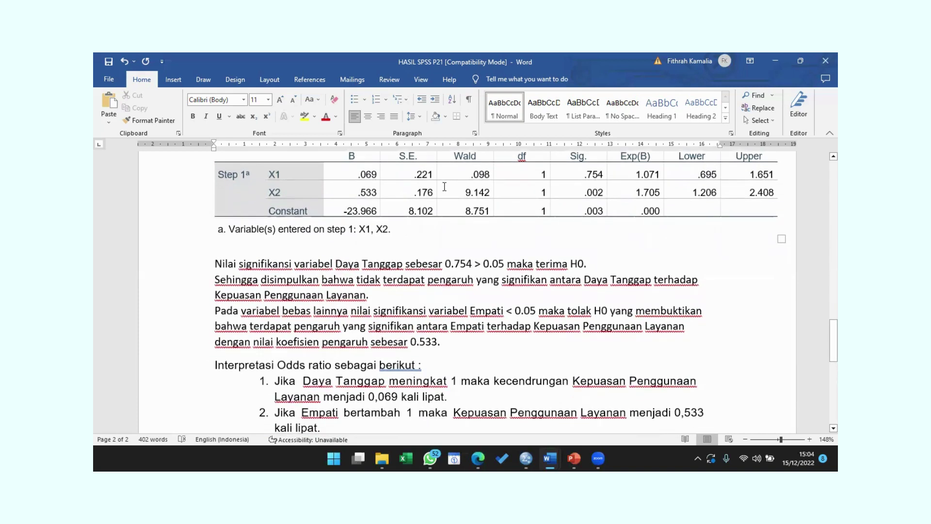